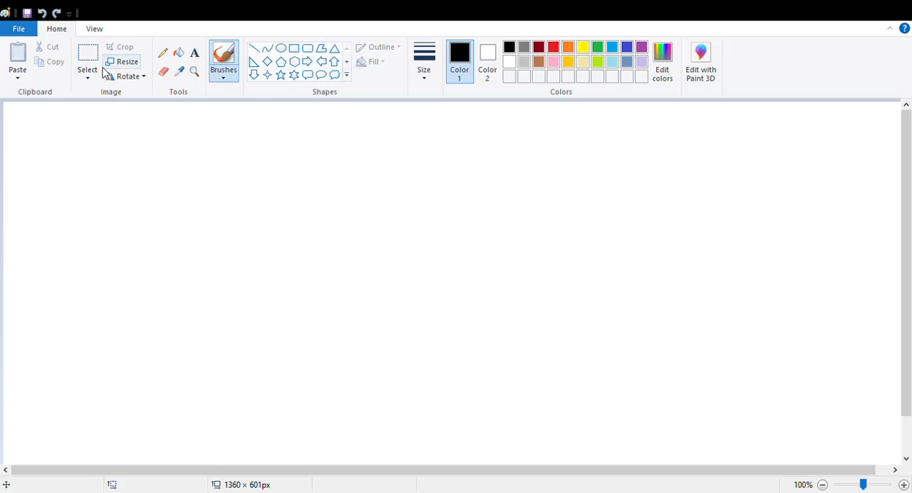
# Draw a green circle about 229 × 225 px in the upper part of the canvas and fill it with the same green.
pyautogui.click(283, 50)
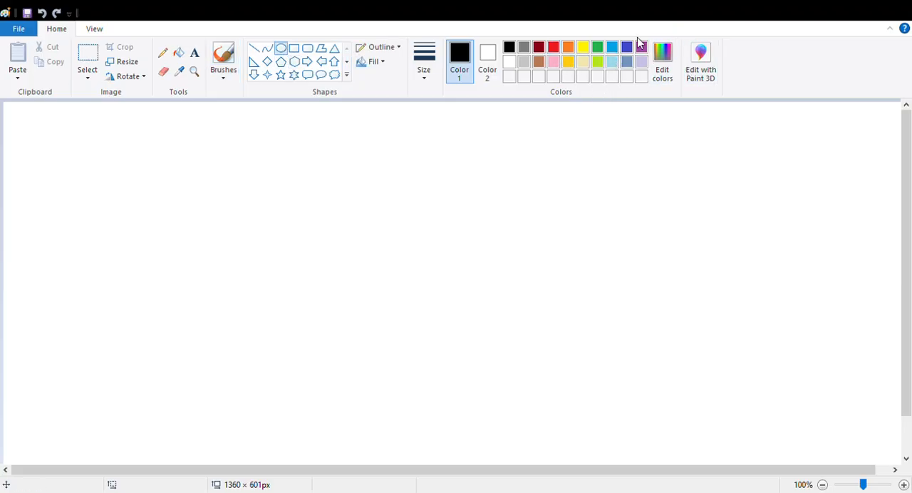
pyautogui.click(597, 50)
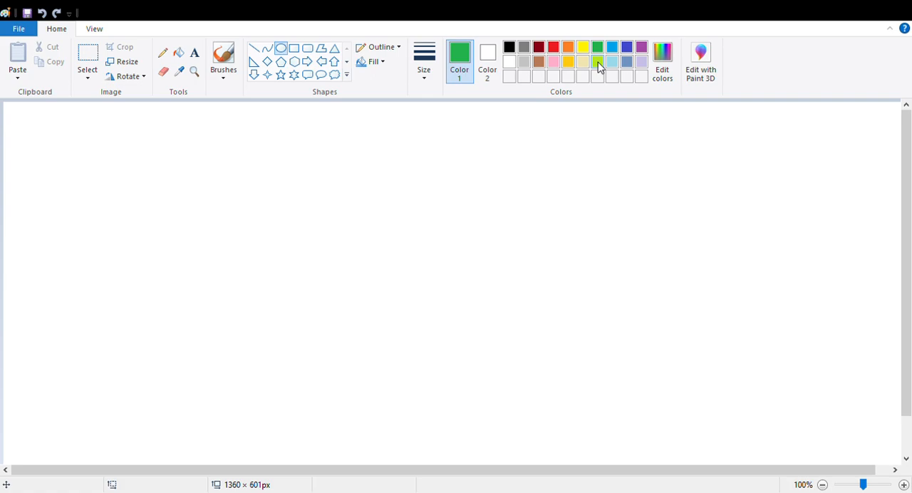
pyautogui.click(597, 62)
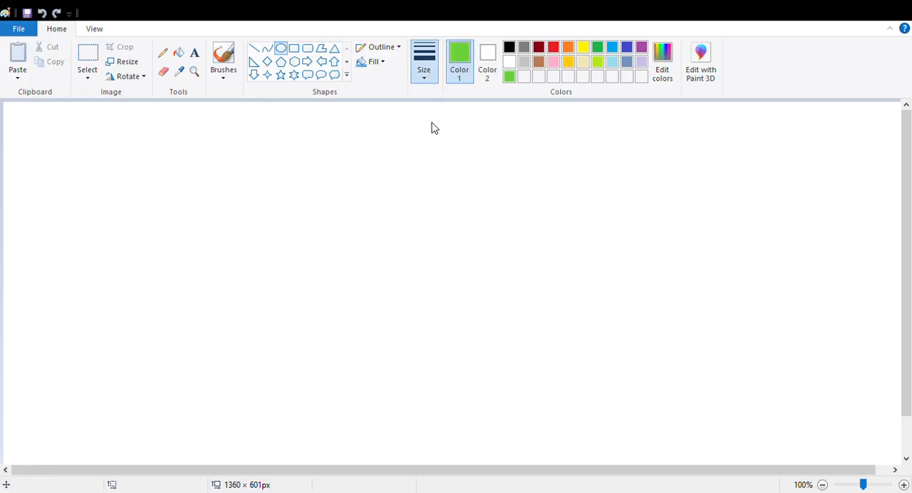
pyautogui.moveTo(291, 162); pyautogui.dragTo(449, 318)
pyautogui.moveTo(402, 287); pyautogui.dragTo(379, 258)
pyautogui.click(179, 54)
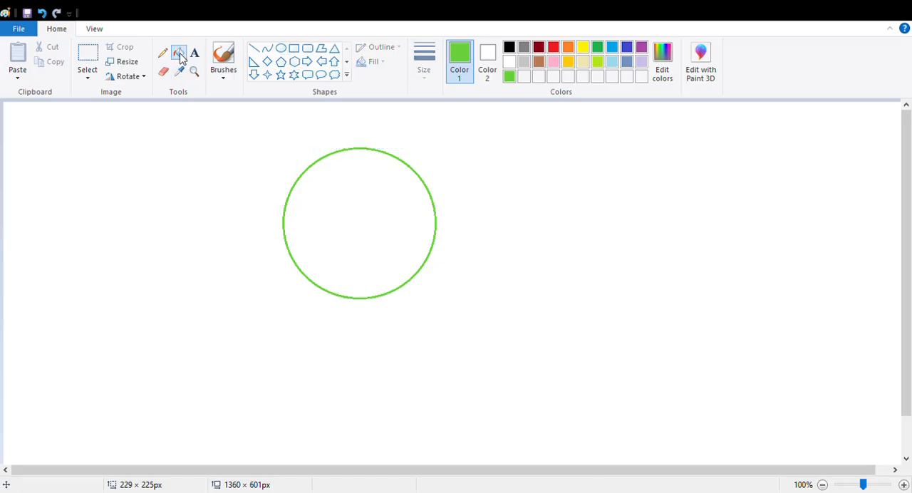
pyautogui.click(382, 198)
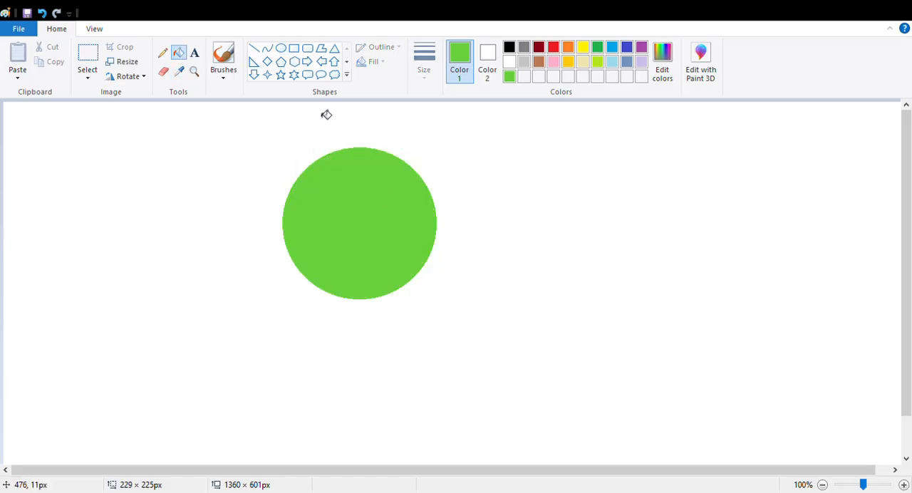
# Delete the lower half of the green circle with a rectangular selection, leaving a flat-bottomed dome.
pyautogui.click(87, 60)
pyautogui.moveTo(269, 220); pyautogui.dragTo(493, 330)
pyautogui.click(568, 281)
pyautogui.moveTo(276, 221); pyautogui.dragTo(501, 347)
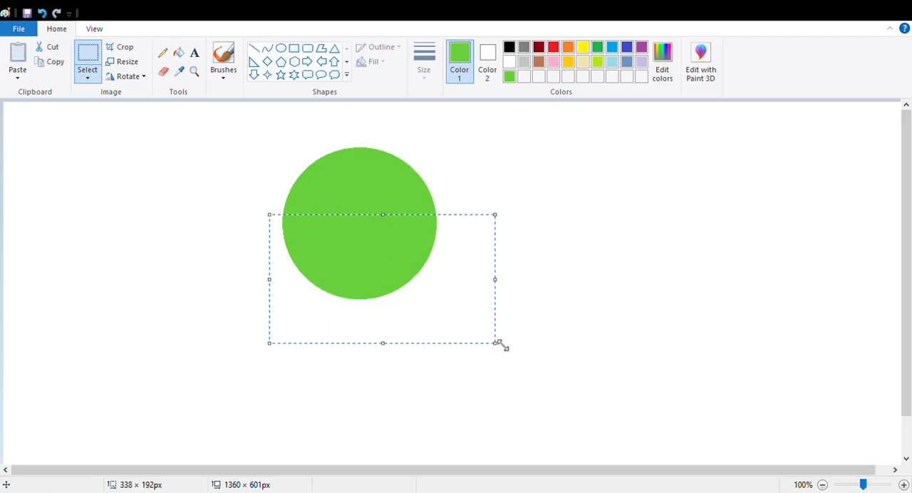
pyautogui.press('Delete')
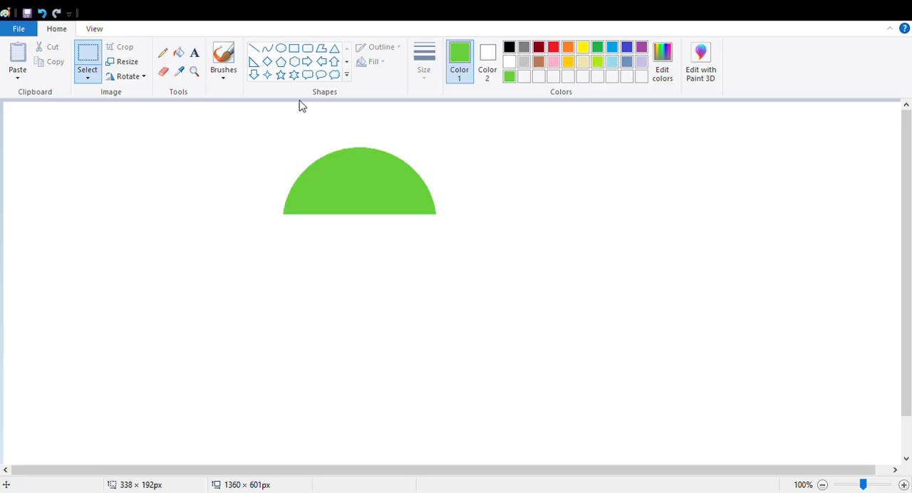
# Draw a green rounded rectangle about 229 × 221 px below the dome and move it to the empty area right of the dome.
pyautogui.click(308, 49)
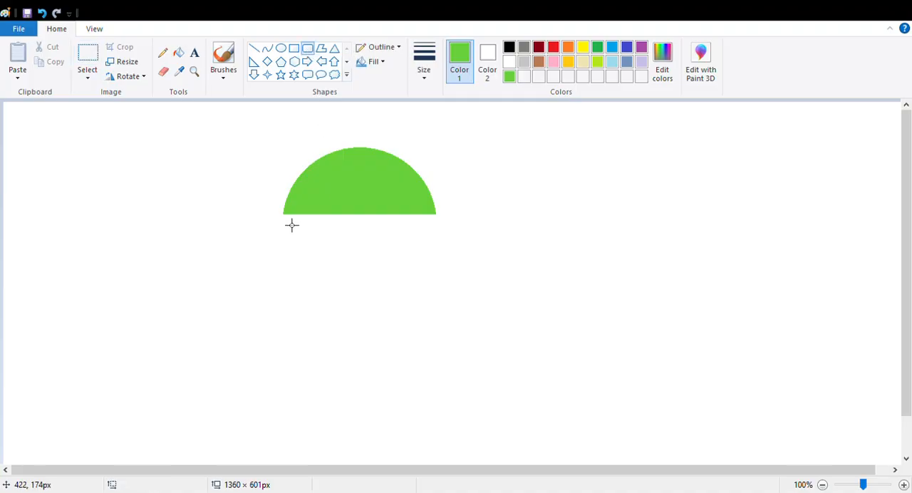
pyautogui.moveTo(291, 225); pyautogui.dragTo(440, 367)
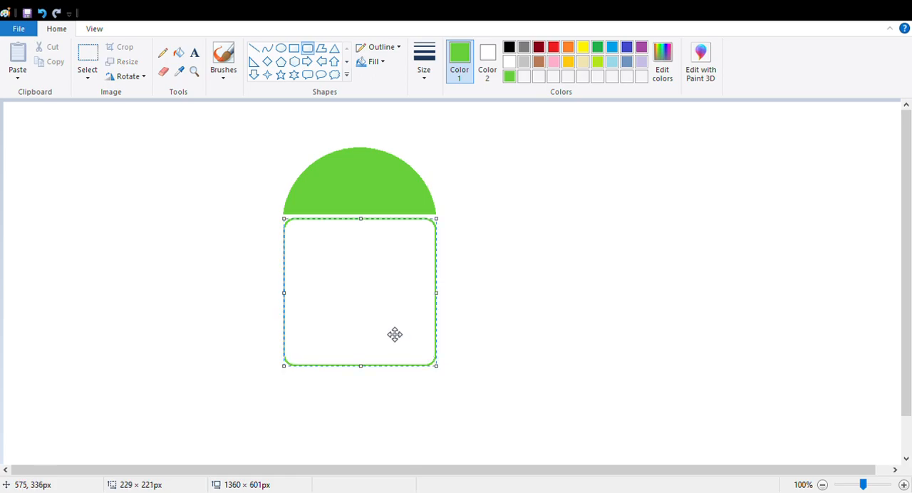
pyautogui.moveTo(395, 334); pyautogui.dragTo(623, 346)
pyautogui.click(608, 208)
# Replace the rounded rectangle's top edge and upper corners with a straight line about 228 px wide, and remove the stray dot above it.
pyautogui.click(82, 60)
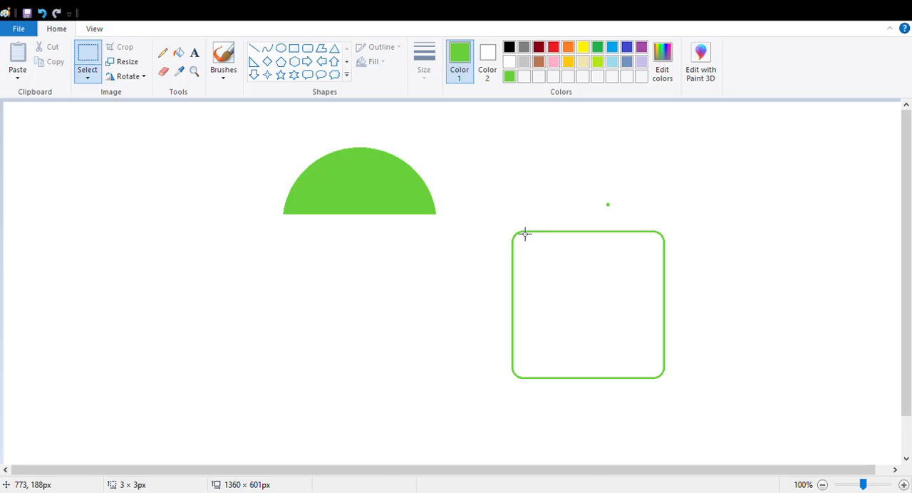
pyautogui.moveTo(498, 221); pyautogui.dragTo(697, 250)
pyautogui.press('Delete')
pyautogui.moveTo(598, 194); pyautogui.dragTo(632, 221)
pyautogui.press('Escape')
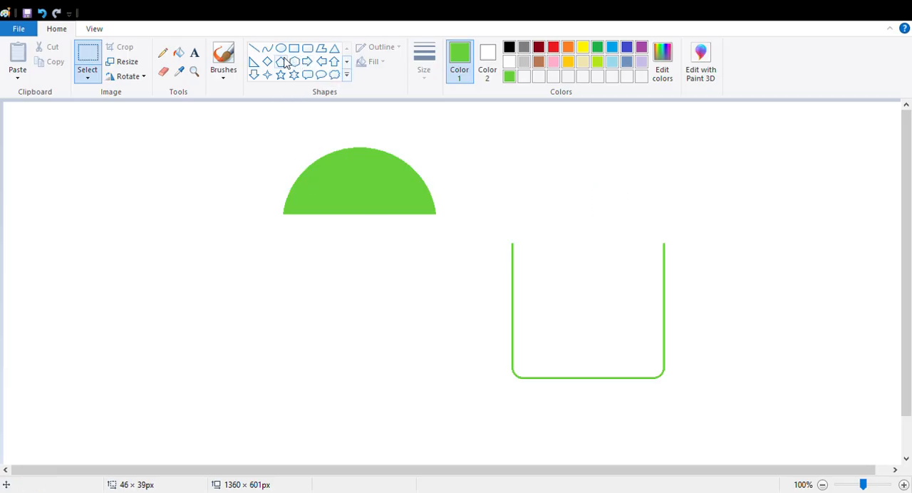
pyautogui.click(255, 49)
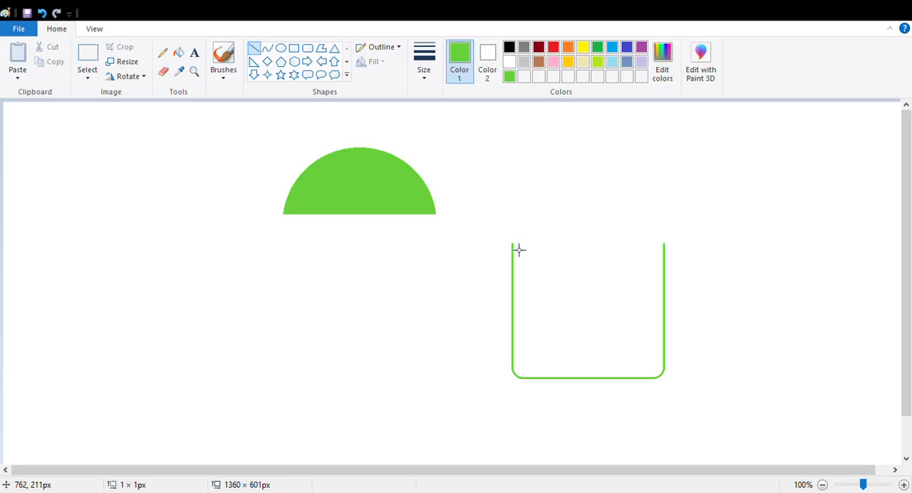
pyautogui.moveTo(519, 250); pyautogui.dragTo(665, 279)
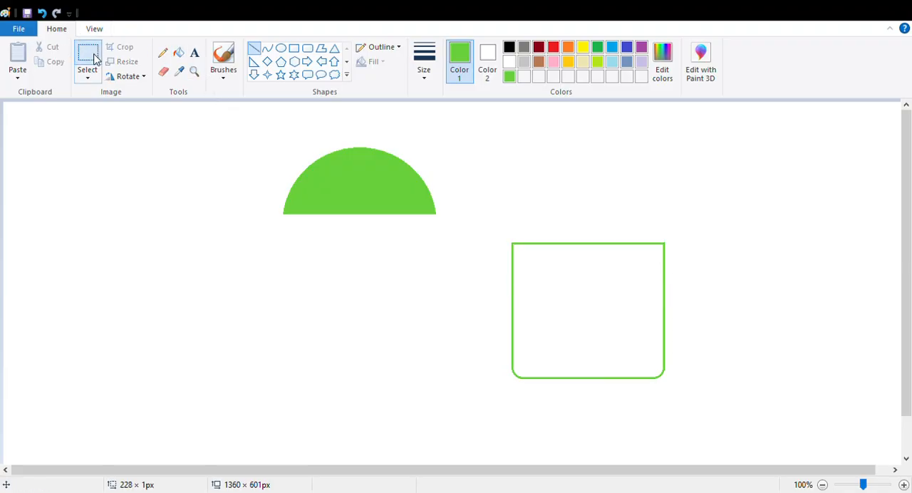
# Select the whole body outline and move it directly beneath the green dome, leaving a small gap between them.
pyautogui.click(88, 58)
pyautogui.moveTo(487, 217); pyautogui.dragTo(697, 409)
pyautogui.moveTo(616, 352); pyautogui.dragTo(397, 316)
pyautogui.moveTo(359, 269); pyautogui.dragTo(364, 274)
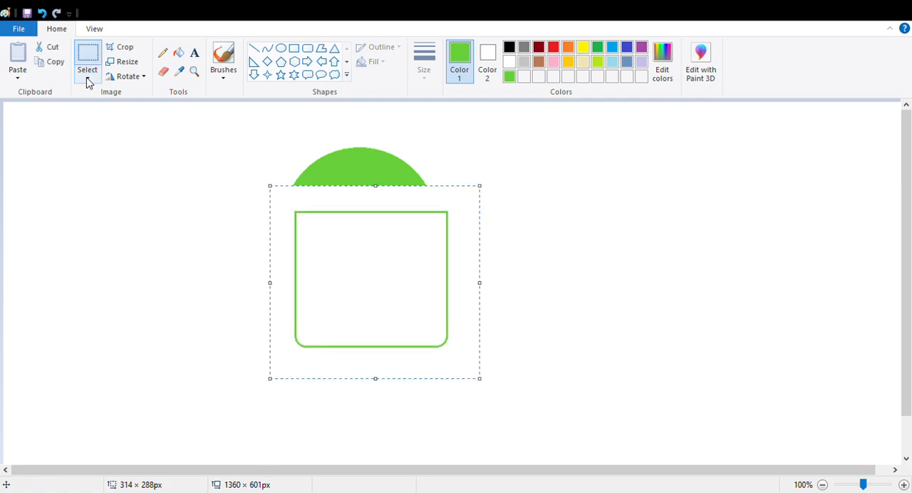
pyautogui.click(90, 80)
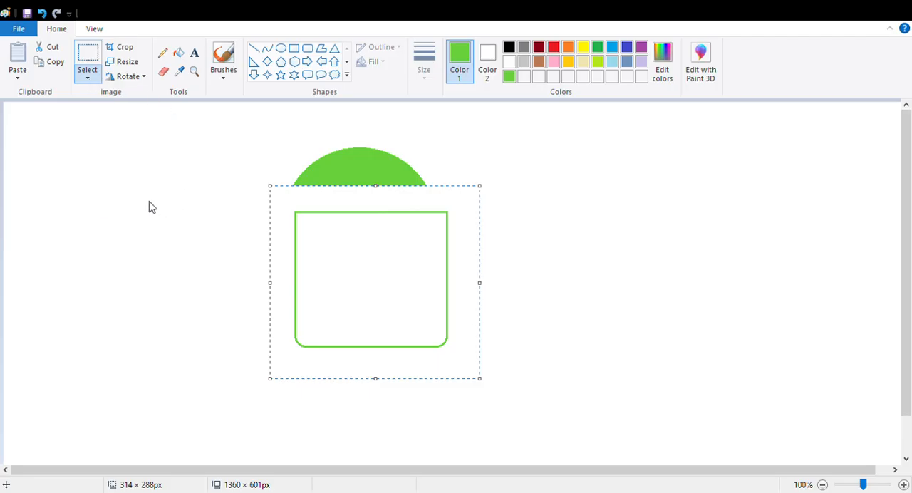
pyautogui.moveTo(383, 302)
pyautogui.mouseDown()
pyautogui.moveTo(385, 322)
pyautogui.moveTo(371, 320)
pyautogui.moveTo(375, 309)
pyautogui.mouseUp()
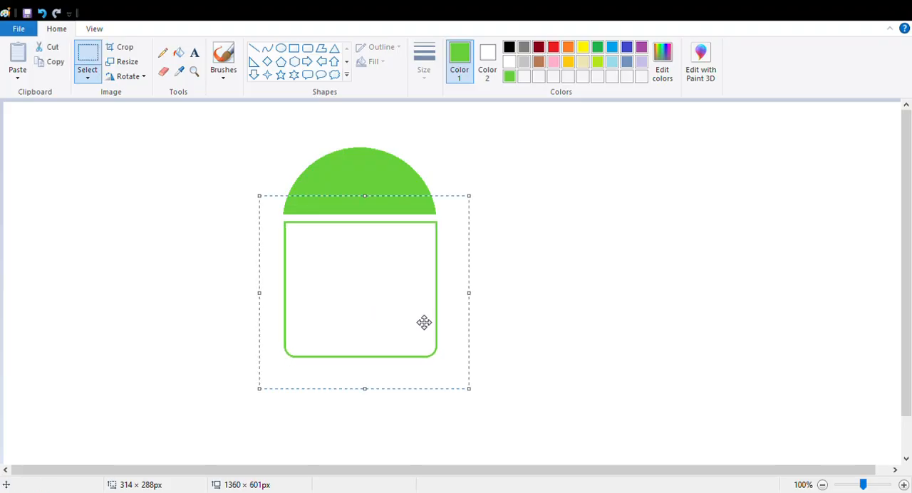
# Nudge the body outline up and left until its sides line up with the dome's edges, then deselect it.
pyautogui.press('Up')
pyautogui.press('Up')
pyautogui.press('Up')
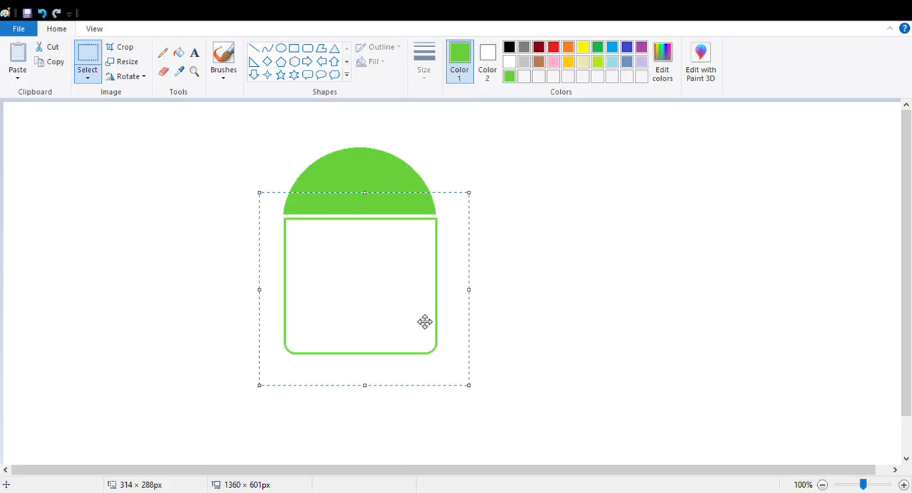
pyautogui.press('Up')
pyautogui.press('Down')
pyautogui.press('Down')
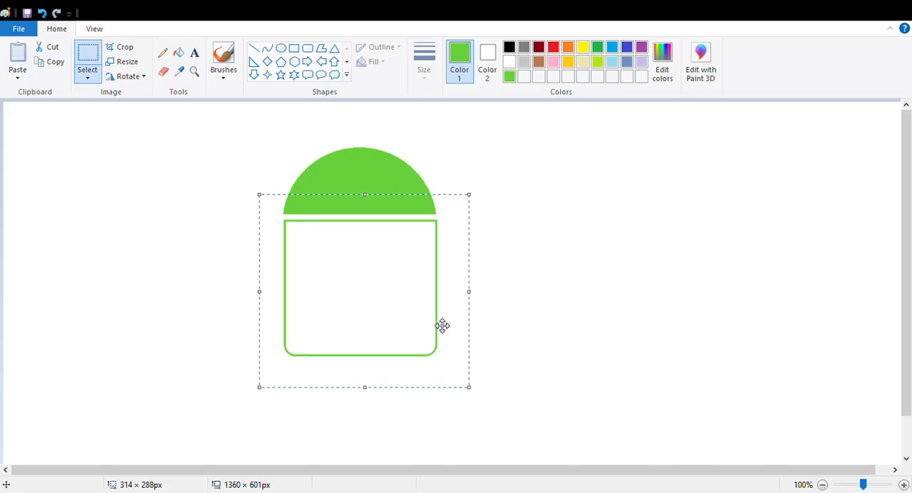
pyautogui.press('Left')
pyautogui.press('Left')
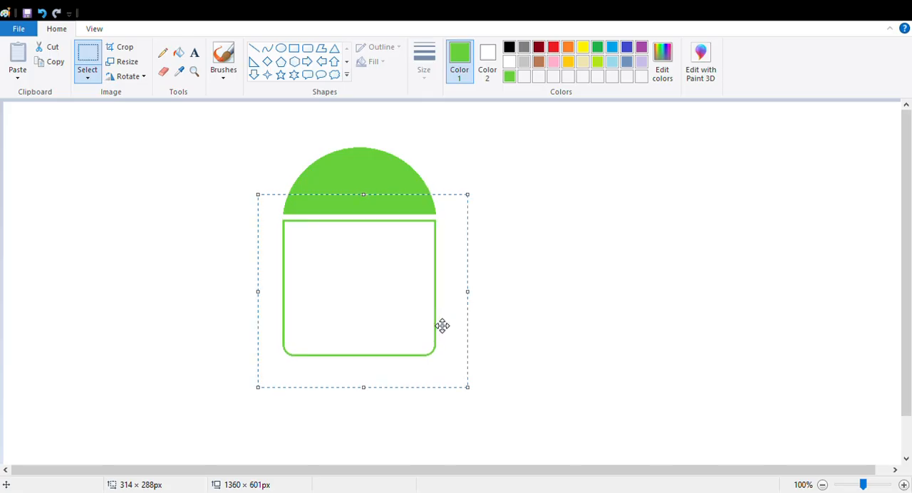
pyautogui.click(564, 294)
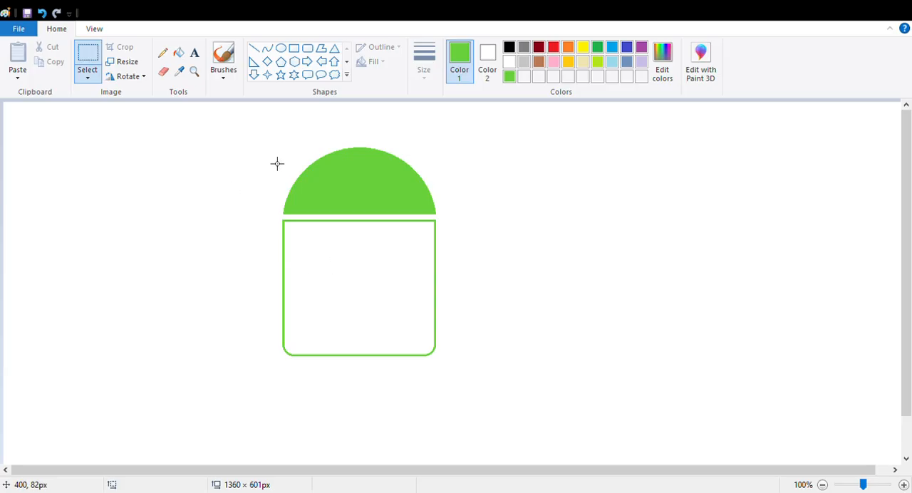
# Draw a small green ellipse outline about 46 × 53 px in the empty area left of the dome.
pyautogui.click(282, 50)
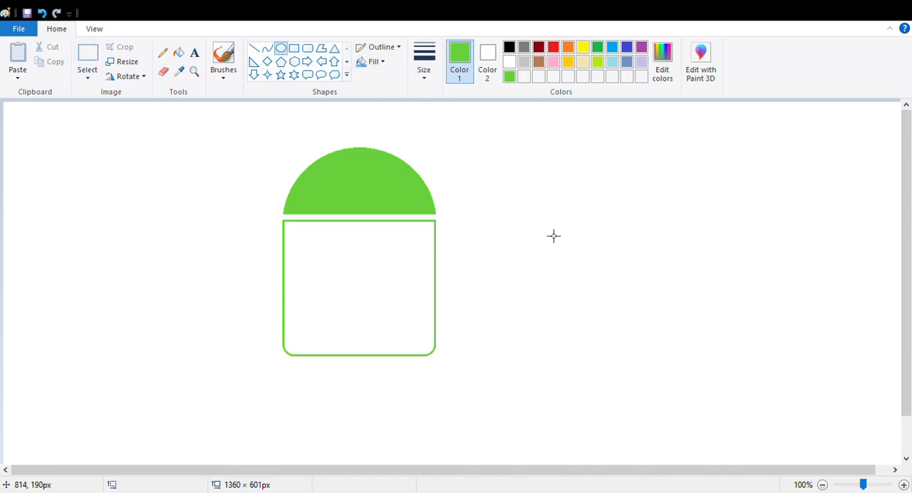
pyautogui.moveTo(96, 192); pyautogui.dragTo(133, 233)
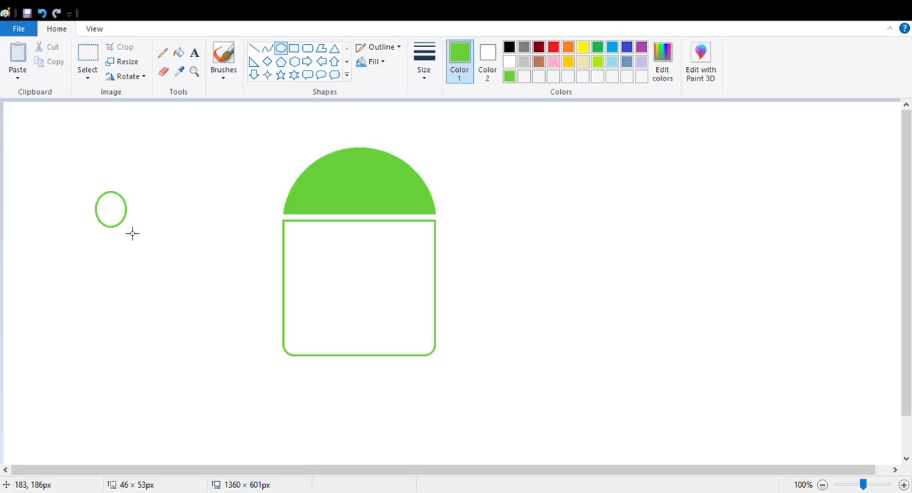
pyautogui.moveTo(133, 232); pyautogui.dragTo(131, 231)
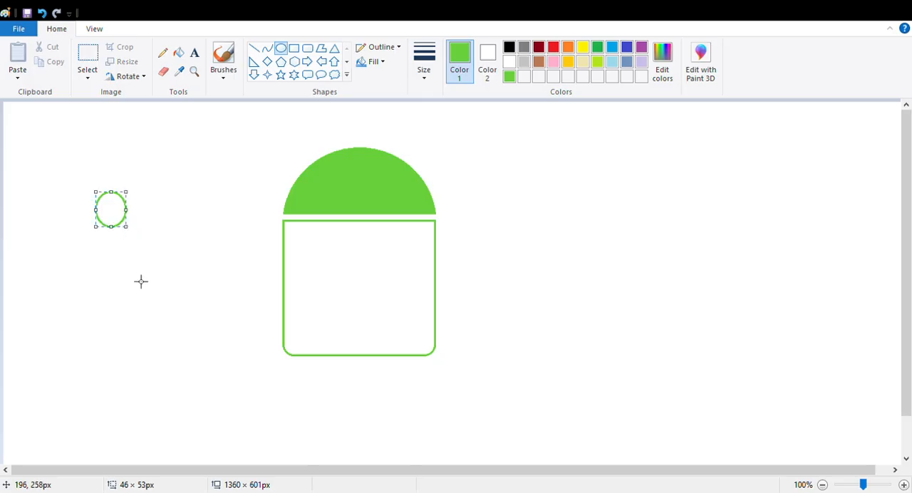
# Split the small ellipse by selecting its lower half and moving that arc well below the upper arc.
pyautogui.click(88, 53)
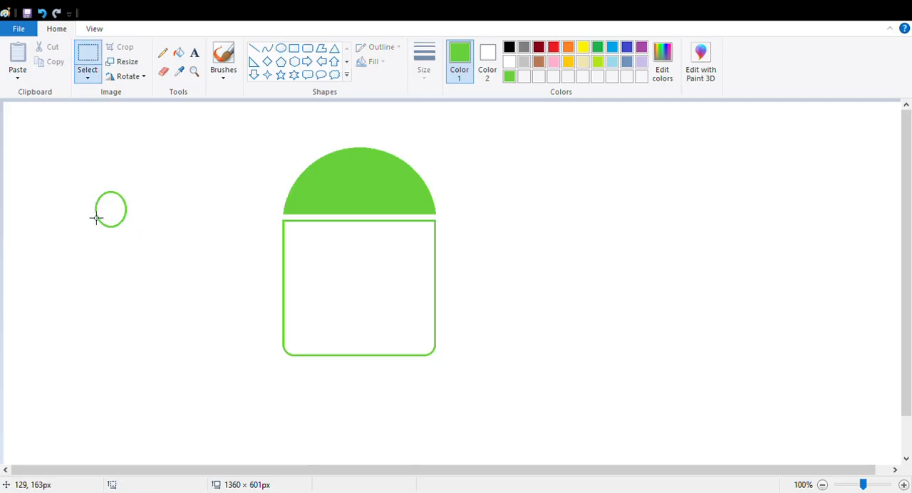
pyautogui.moveTo(93, 215); pyautogui.dragTo(145, 239)
pyautogui.moveTo(145, 278); pyautogui.dragTo(143, 275)
pyautogui.moveTo(88, 208); pyautogui.dragTo(179, 375)
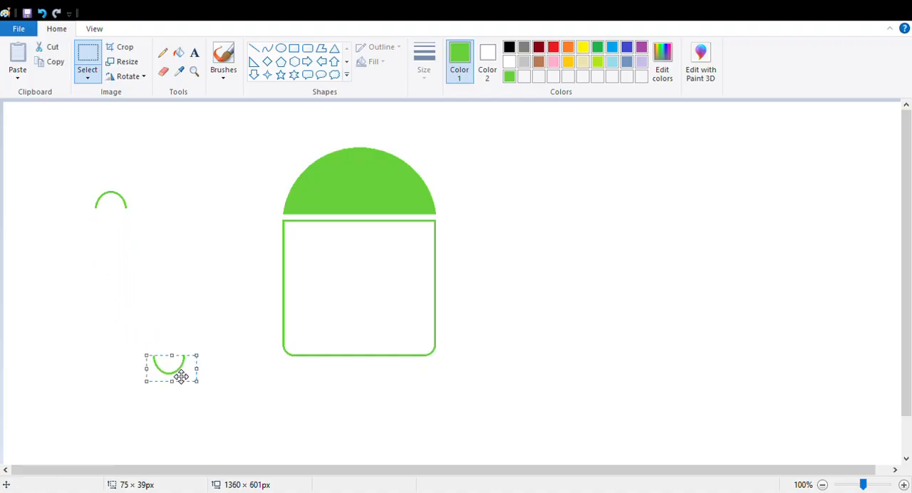
# Draw two vertical green lines about 125 px long down from both ends of the upper arc, undoing and redrawing the misaligned one.
pyautogui.click(255, 49)
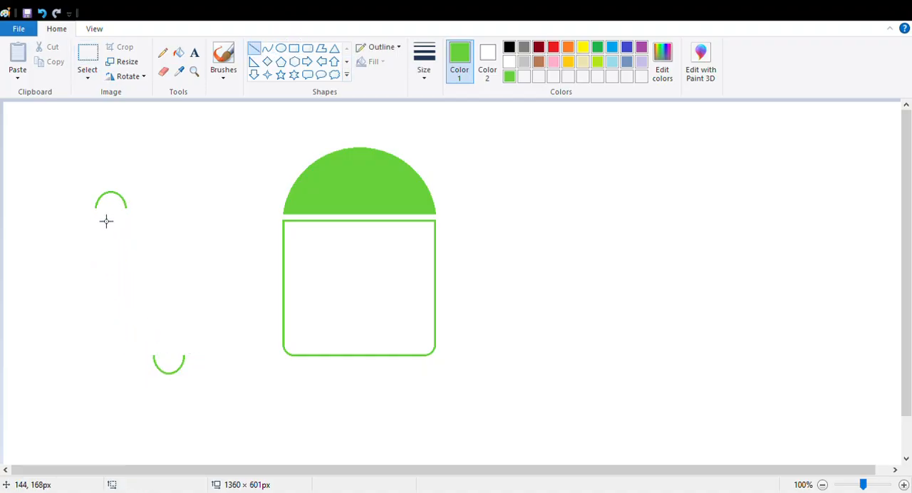
pyautogui.moveTo(102, 213); pyautogui.dragTo(105, 290)
pyautogui.click(151, 269)
pyautogui.moveTo(126, 208); pyautogui.dragTo(122, 297)
pyautogui.press('Right')
pyautogui.click(180, 231)
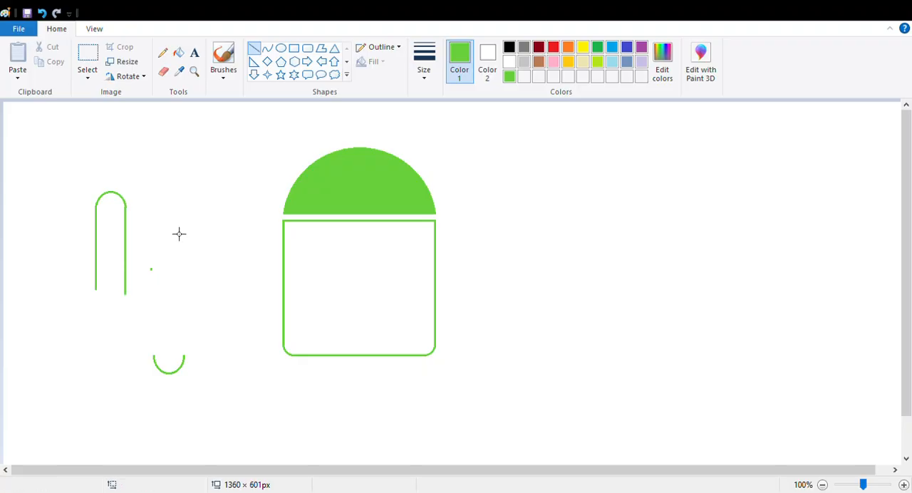
pyautogui.hotkey('ctrl', 'z')
pyautogui.moveTo(132, 213); pyautogui.dragTo(134, 297)
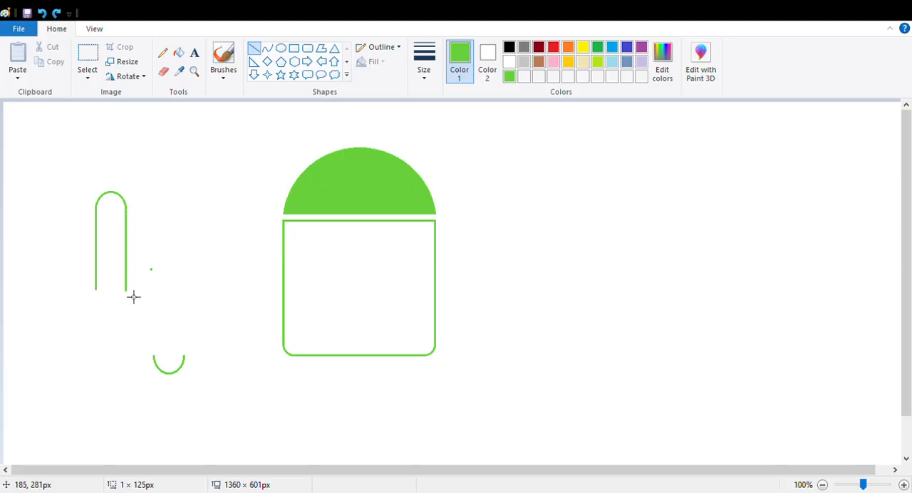
# Move the lower arc up to the ends of the two vertical lines to close the capsule outline.
pyautogui.click(87, 57)
pyautogui.moveTo(144, 333)
pyautogui.mouseDown()
pyautogui.moveTo(217, 397)
pyautogui.moveTo(139, 340)
pyautogui.moveTo(142, 326)
pyautogui.mouseUp()
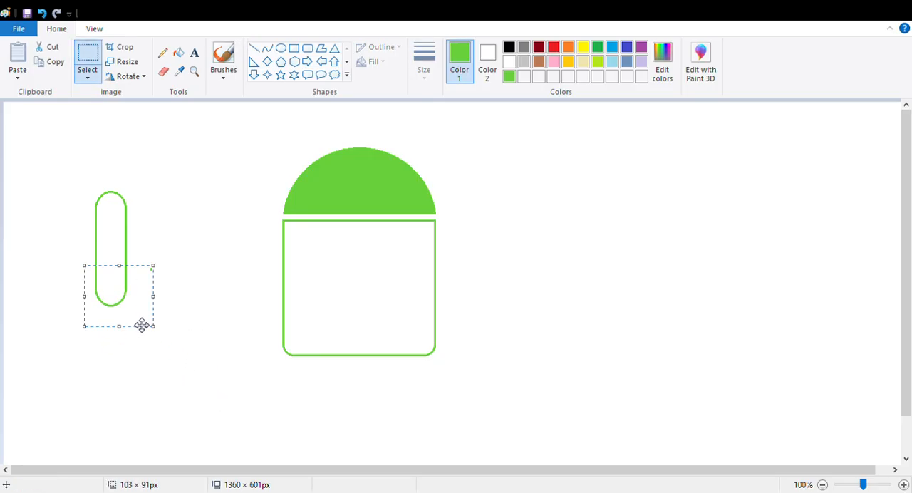
pyautogui.click(209, 378)
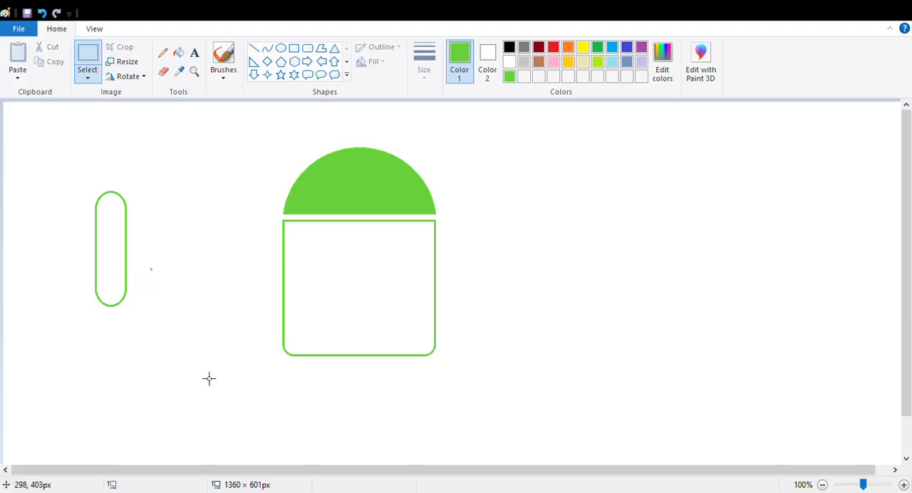
# Erase the stray green dot beside the capsule and fill the capsule with green.
pyautogui.click(163, 71)
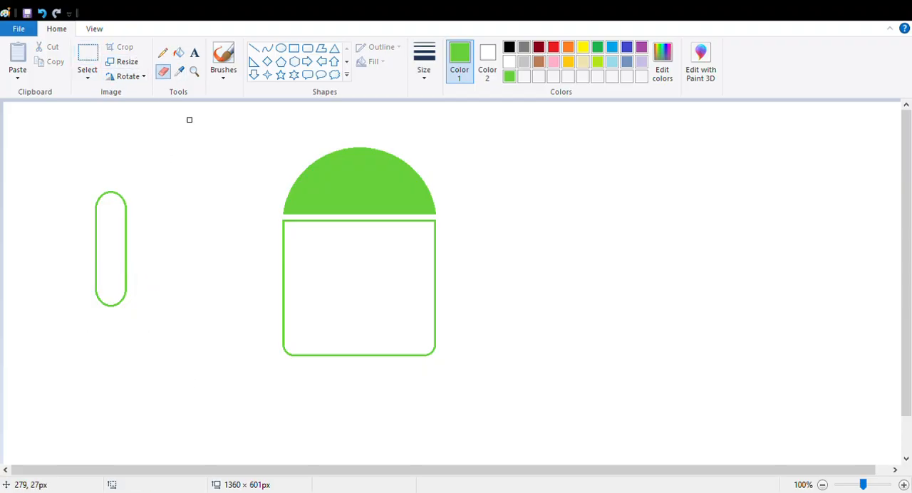
pyautogui.click(178, 53)
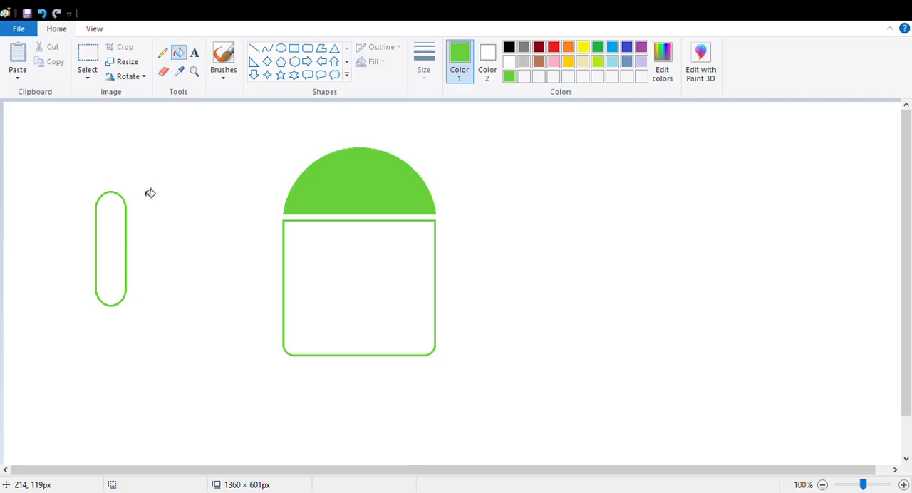
pyautogui.click(115, 224)
# Move the filled green capsule closer to the body outline and copy it to the clipboard.
pyautogui.click(91, 70)
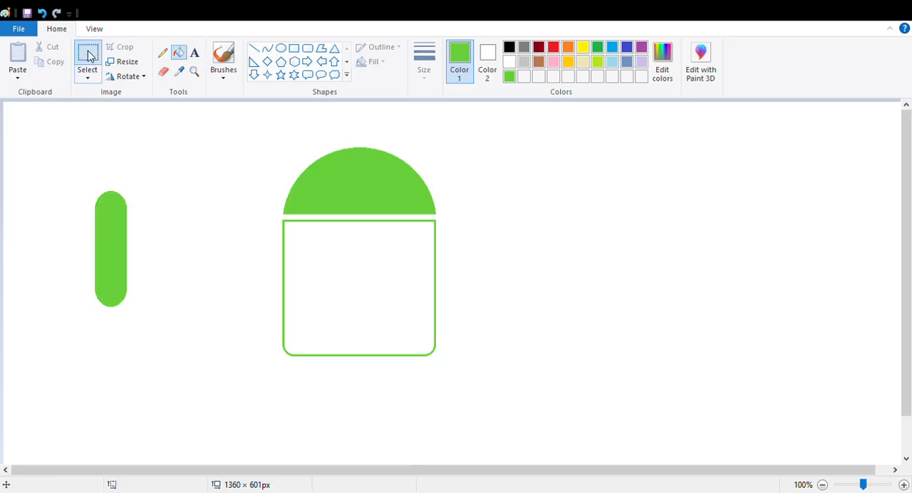
pyautogui.moveTo(81, 181); pyautogui.dragTo(149, 338)
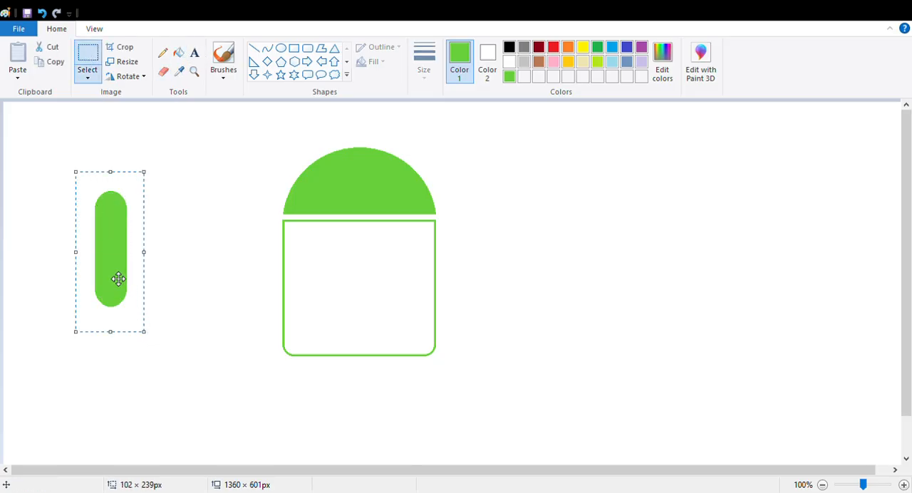
pyautogui.moveTo(118, 275); pyautogui.dragTo(174, 284)
pyautogui.click(55, 62)
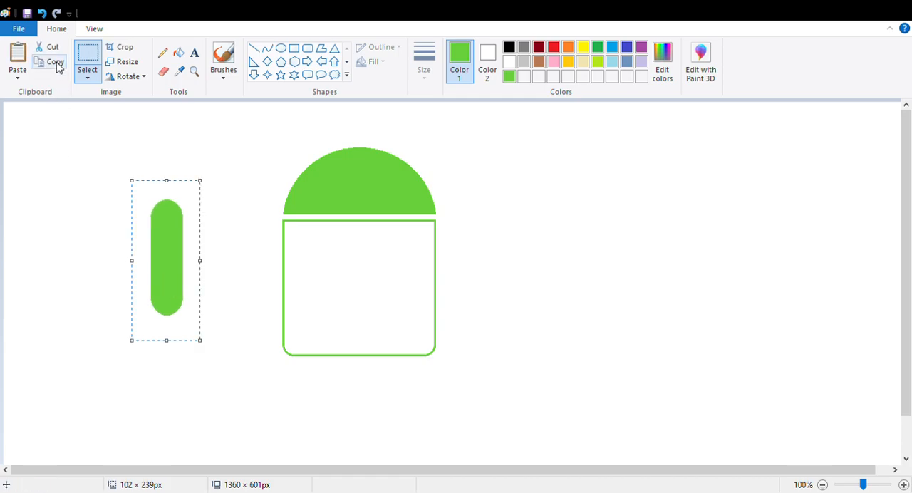
# Paste a copy of the capsule to the left of the original and fill the rounded body outline with green.
pyautogui.click(17, 58)
pyautogui.moveTo(45, 183); pyautogui.dragTo(68, 320)
pyautogui.click(479, 231)
pyautogui.click(178, 52)
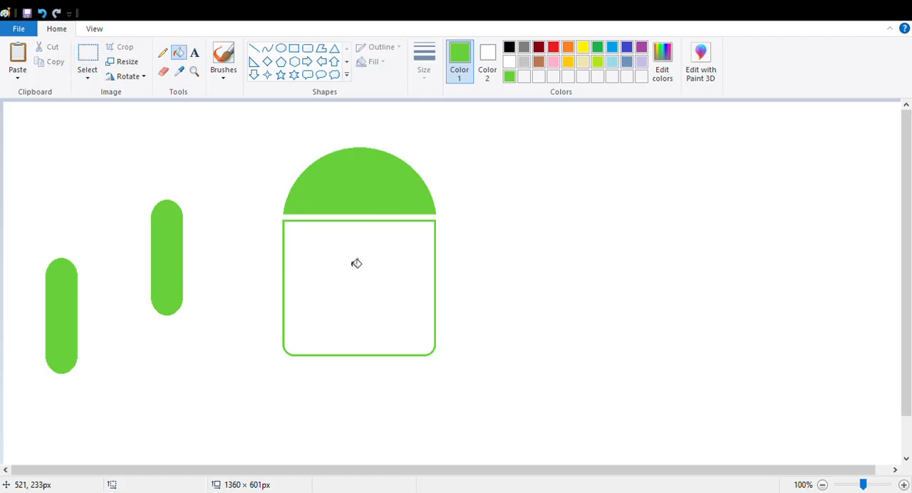
pyautogui.click(356, 259)
# Move the pasted capsule onto the lower left part of the body as a leg, its rounded end protruding below.
pyautogui.click(88, 56)
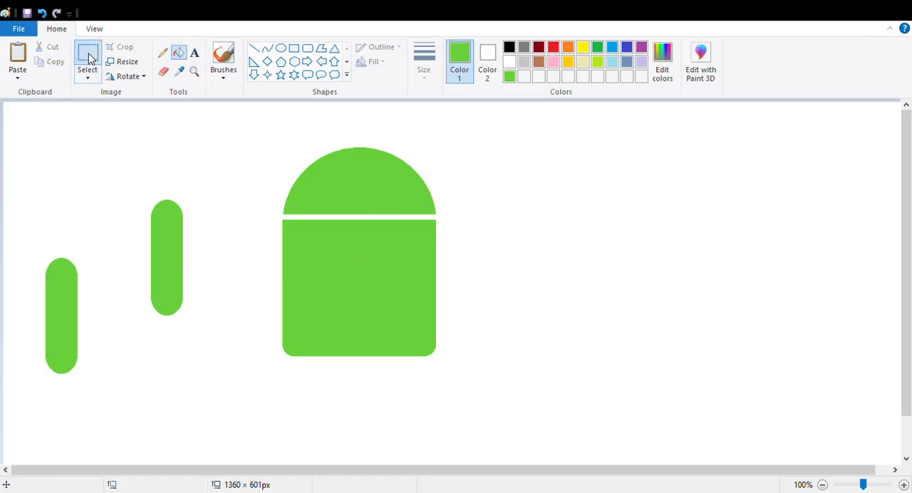
pyautogui.moveTo(31, 248); pyautogui.dragTo(110, 408)
pyautogui.moveTo(87, 378)
pyautogui.mouseDown()
pyautogui.moveTo(218, 414)
pyautogui.moveTo(338, 400)
pyautogui.mouseUp()
pyautogui.press('Up')
pyautogui.press('Up')
pyautogui.press('Up')
pyautogui.press('Up')
pyautogui.press('Up')
pyautogui.press('Up')
pyautogui.press('Up')
pyautogui.press('Up')
pyautogui.press('Up')
pyautogui.press('Up')
pyautogui.press('Up')
pyautogui.press('Up')
pyautogui.press('Up')
pyautogui.press('Up')
pyautogui.press('Up')
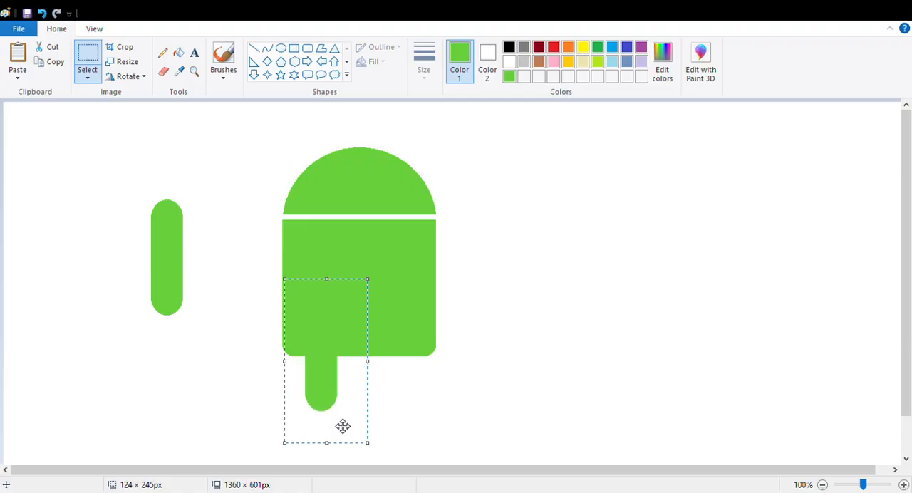
pyautogui.click(129, 343)
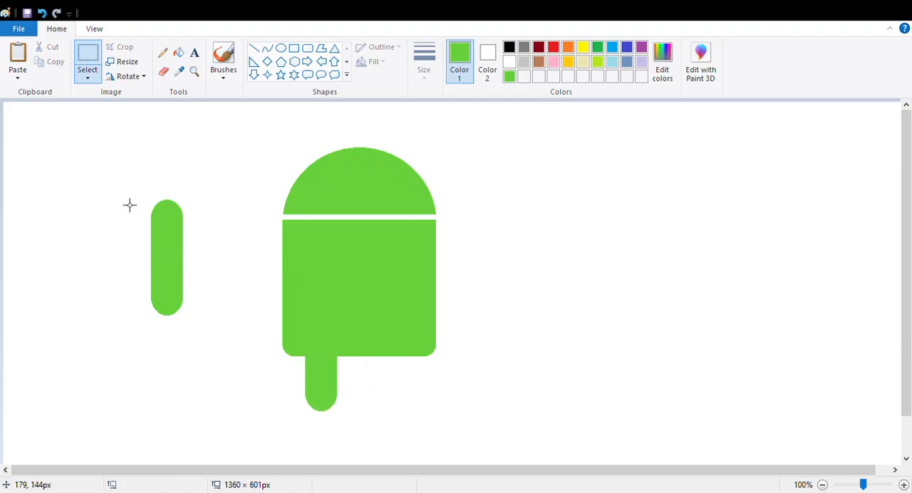
# Copy the remaining capsule and place the duplicate at the body's lower right as the second leg, level with the first.
pyautogui.moveTo(129, 195); pyautogui.dragTo(207, 337)
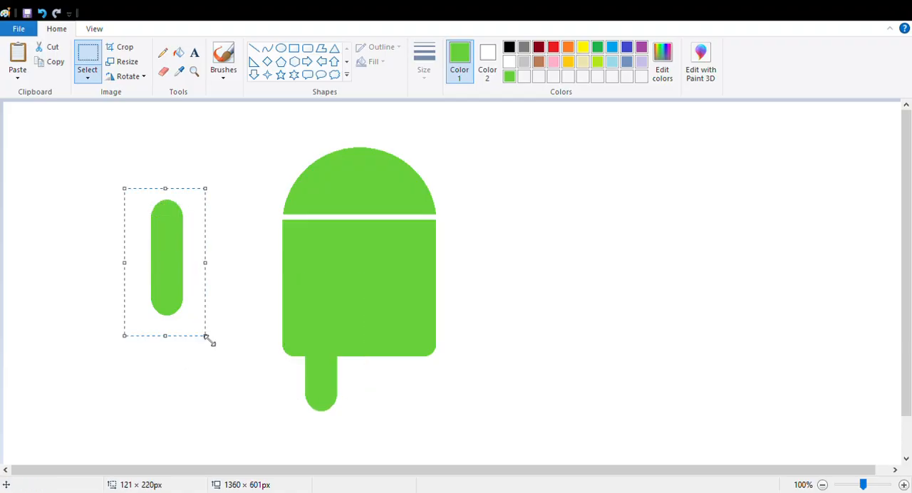
pyautogui.click(51, 62)
pyautogui.click(17, 57)
pyautogui.moveTo(45, 190); pyautogui.dragTo(397, 373)
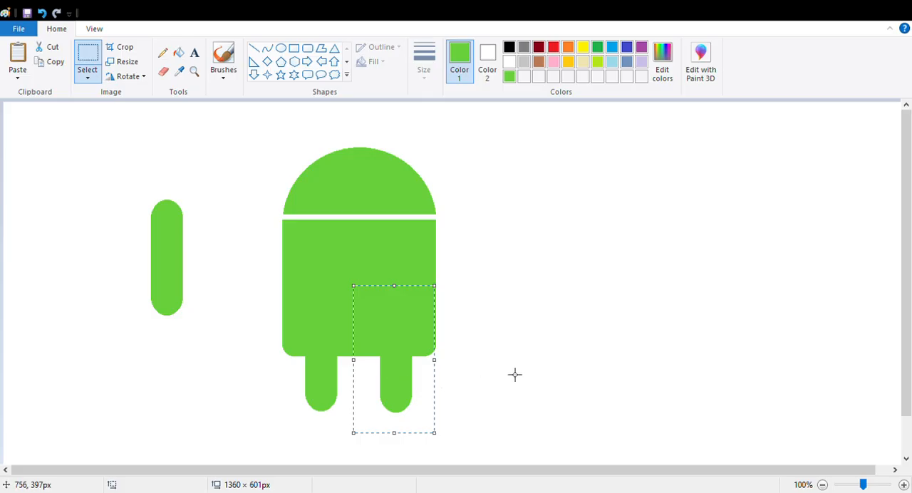
pyautogui.press('Left')
pyautogui.press('Left')
pyautogui.press('Left')
pyautogui.press('Left')
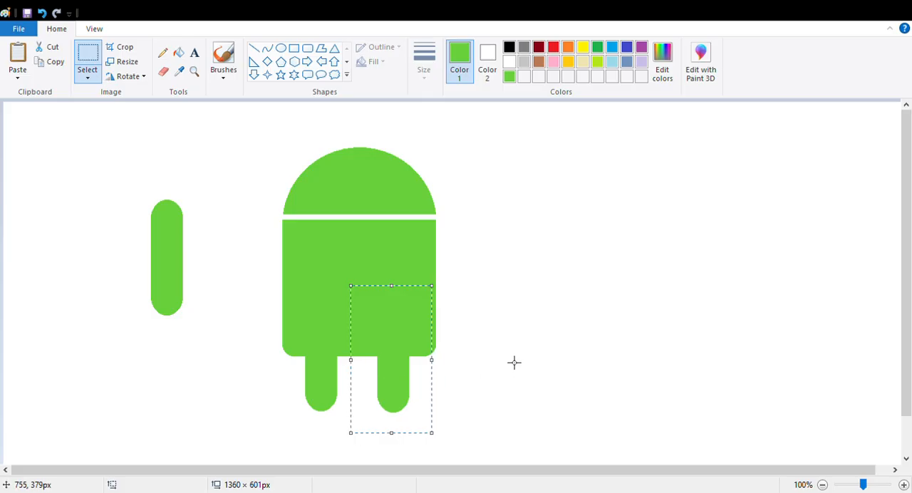
pyautogui.press('Right')
pyautogui.press('Right')
pyautogui.press('Right')
pyautogui.press('Right')
pyautogui.click(525, 359)
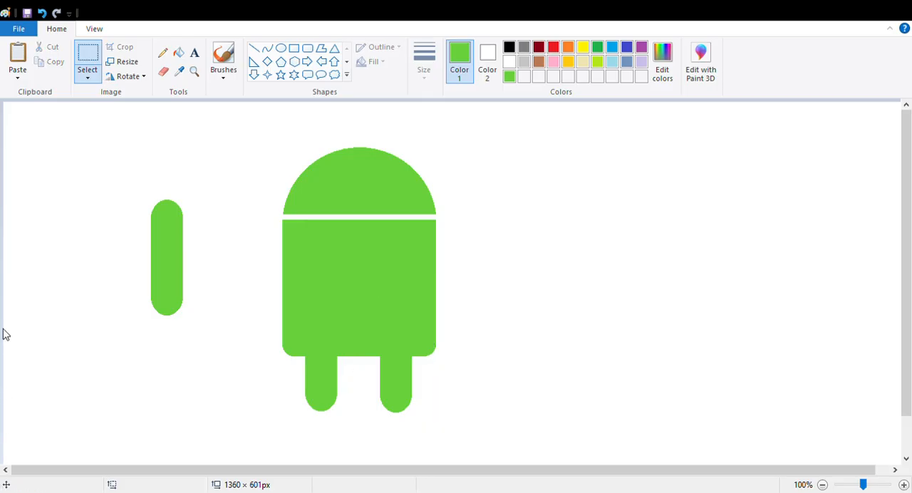
# Paste another capsule beside the body's right edge as an arm and move the original capsule beside the left edge.
pyautogui.click(84, 59)
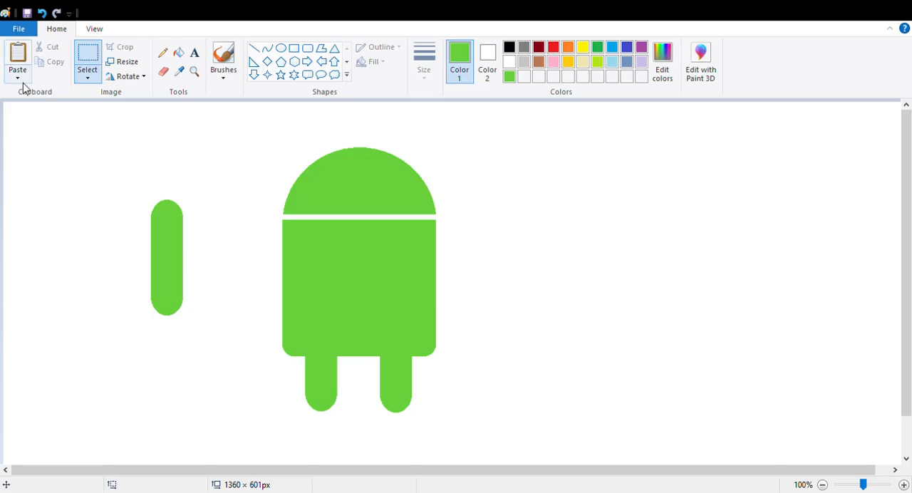
pyautogui.click(15, 63)
pyautogui.moveTo(42, 169); pyautogui.dragTo(465, 281)
pyautogui.moveTo(133, 195); pyautogui.dragTo(210, 335)
pyautogui.moveTo(173, 289); pyautogui.dragTo(260, 314)
# Move the whole robot figure down the canvas to make room for antennas above the head.
pyautogui.click(92, 55)
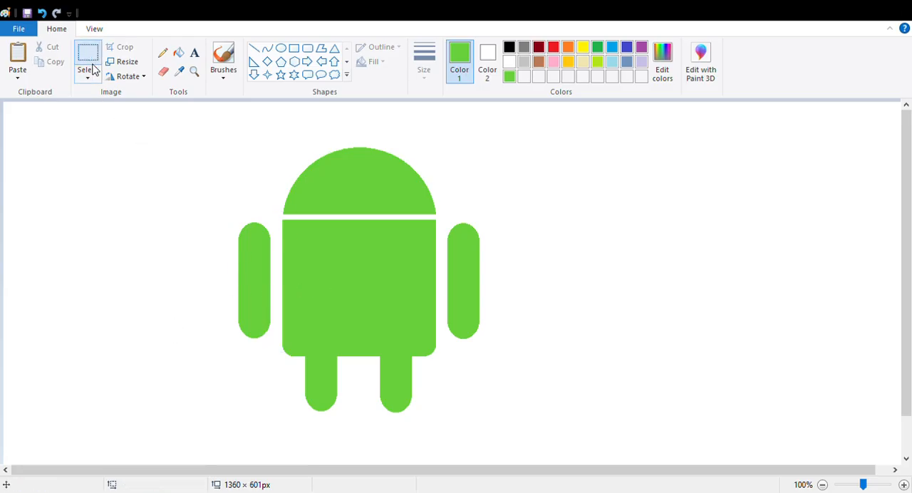
pyautogui.moveTo(144, 122); pyautogui.dragTo(538, 433)
pyautogui.moveTo(407, 323); pyautogui.dragTo(399, 361)
pyautogui.click(656, 268)
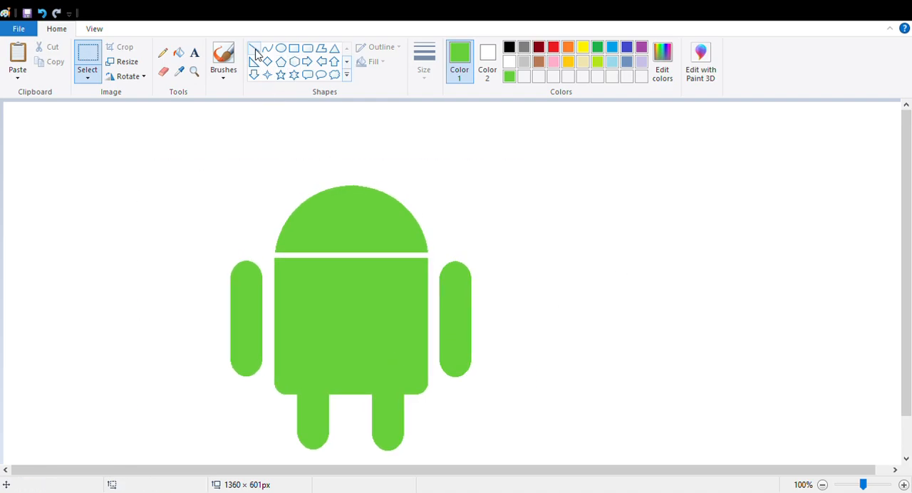
# Draw two green antenna lines slanting outward from the head, the left about 59 × 84 px and the right about 46 × 73 px.
pyautogui.click(255, 51)
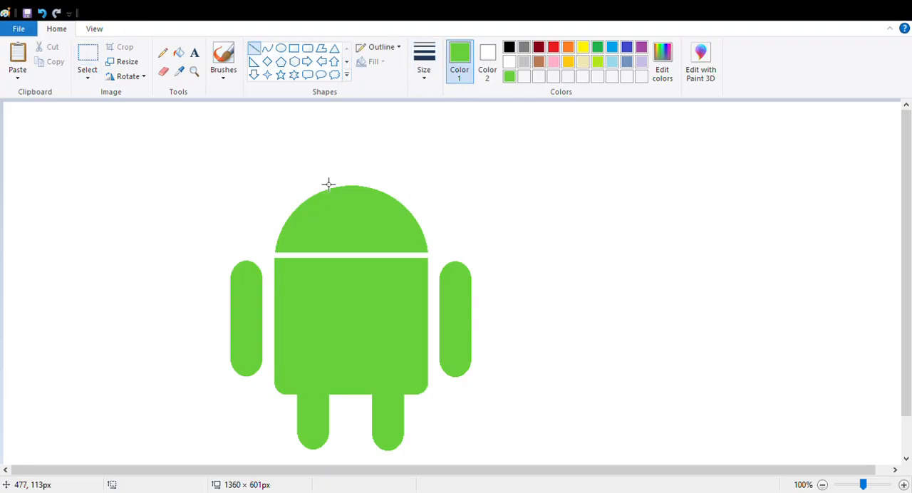
pyautogui.moveTo(295, 161); pyautogui.dragTo(334, 216)
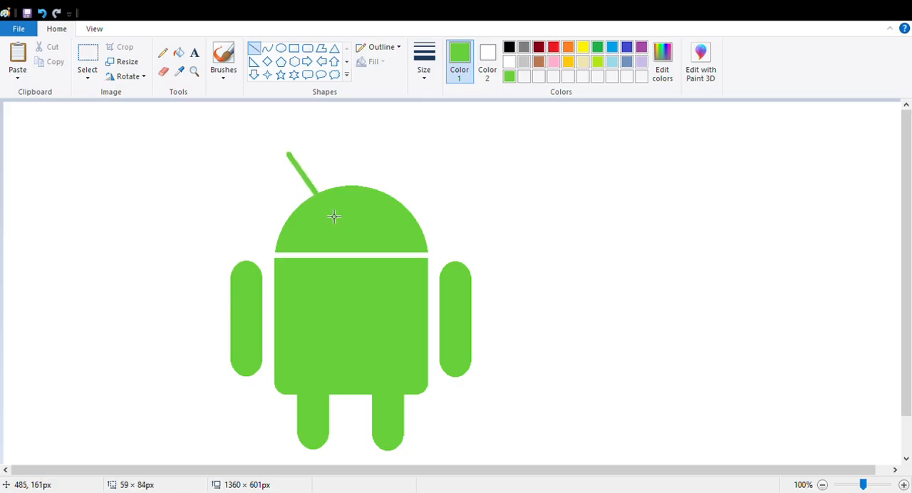
pyautogui.press('Down')
pyautogui.press('Down')
pyautogui.press('Down')
pyautogui.press('Down')
pyautogui.press('Down')
pyautogui.press('Down')
pyautogui.press('Down')
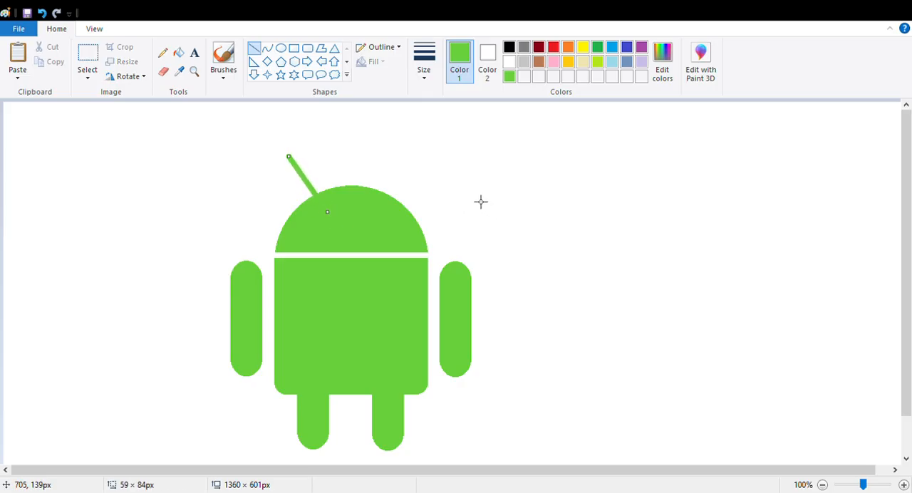
pyautogui.press('Right')
pyautogui.press('Right')
pyautogui.press('Right')
pyautogui.press('Right')
pyautogui.press('Right')
pyautogui.press('Right')
pyautogui.press('Right')
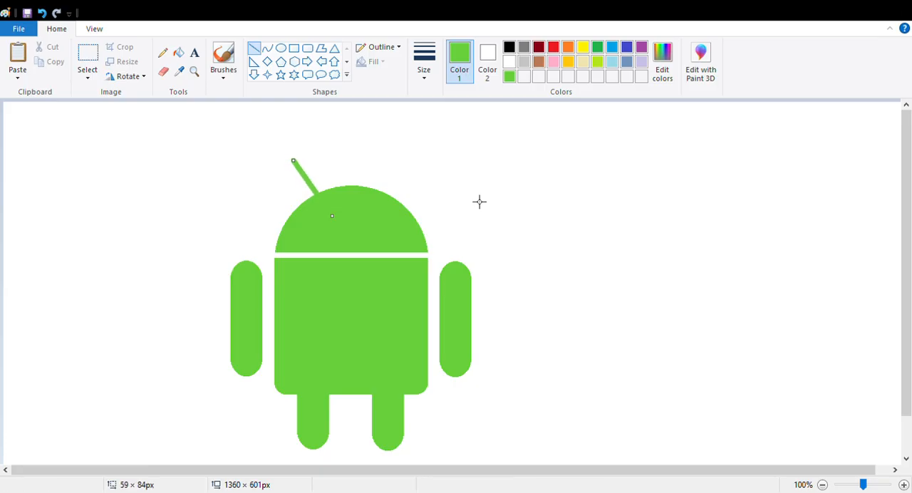
pyautogui.click(472, 206)
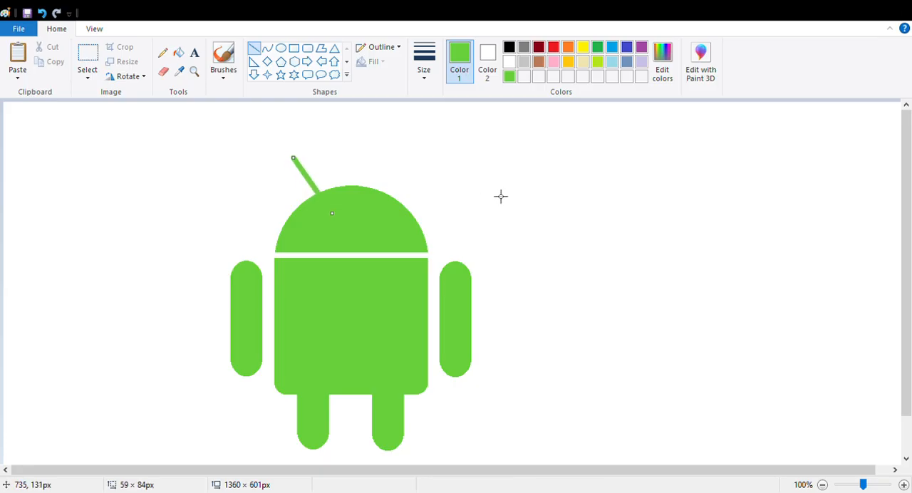
pyautogui.moveTo(379, 211); pyautogui.dragTo(409, 163)
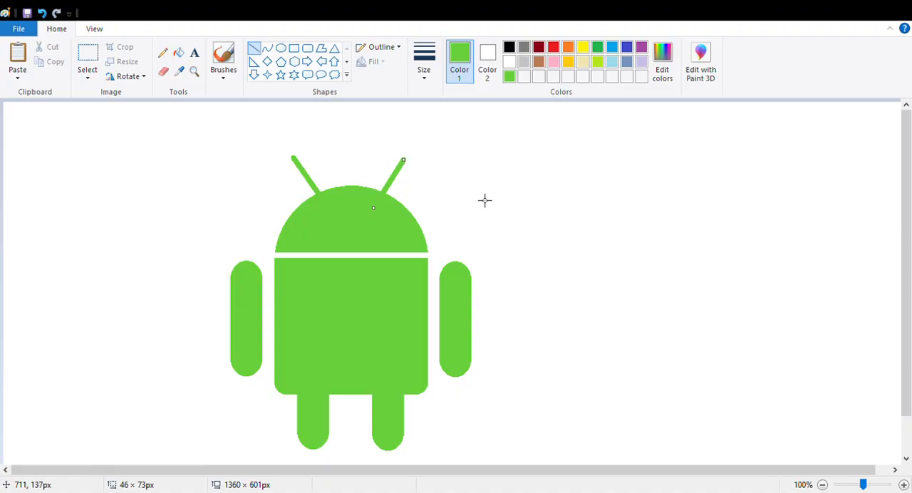
pyautogui.click(483, 200)
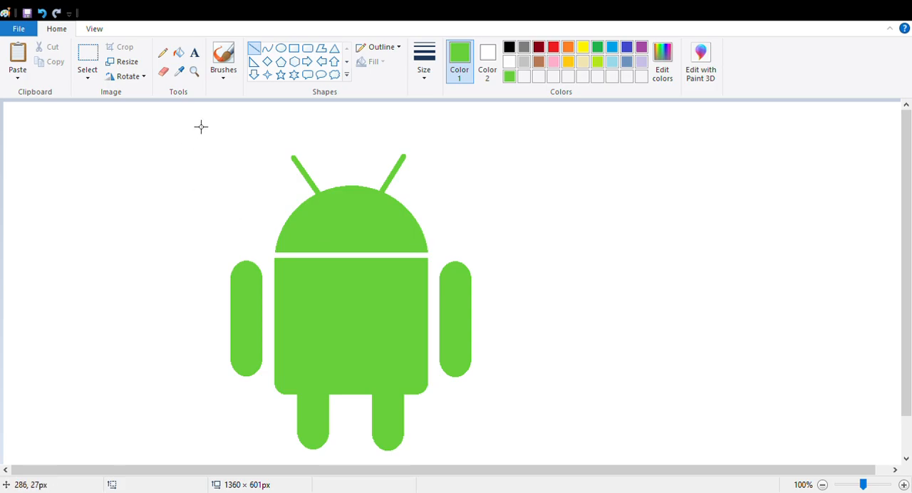
# Draw a white ellipse about 12 × 12 px on the left side of the head as an eye.
pyautogui.click(281, 47)
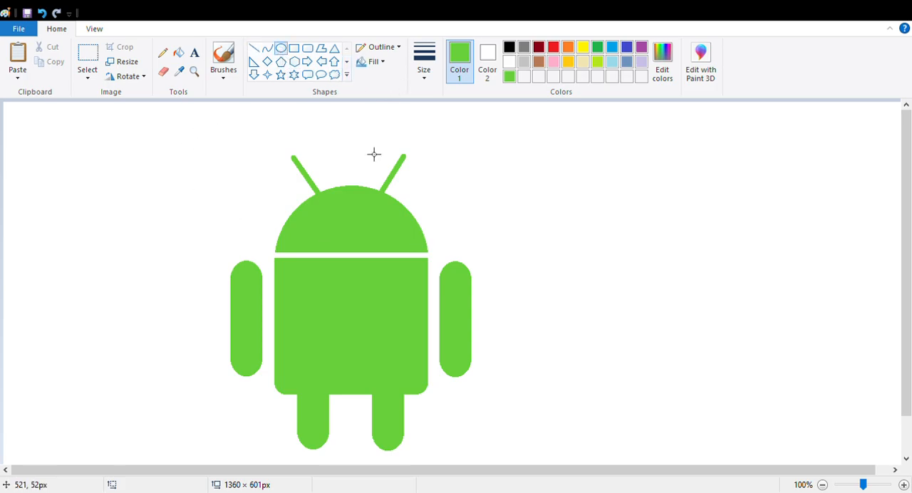
pyautogui.click(509, 62)
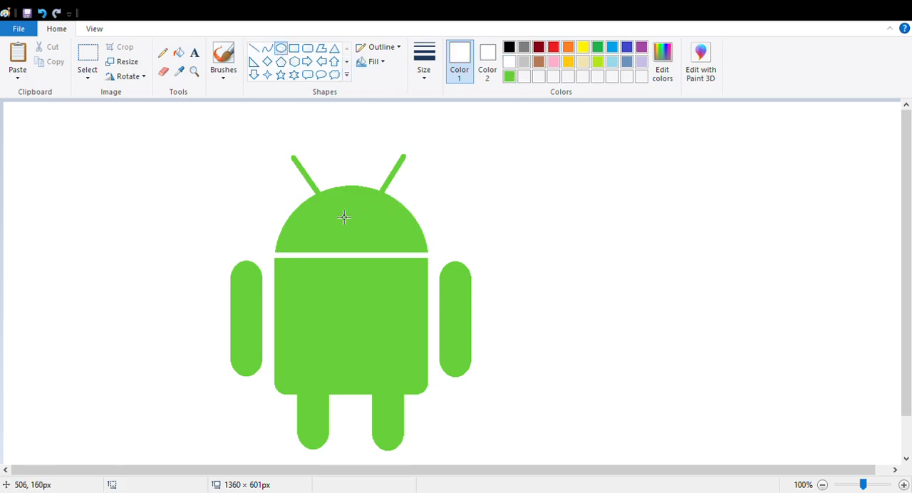
pyautogui.moveTo(327, 225); pyautogui.dragTo(334, 231)
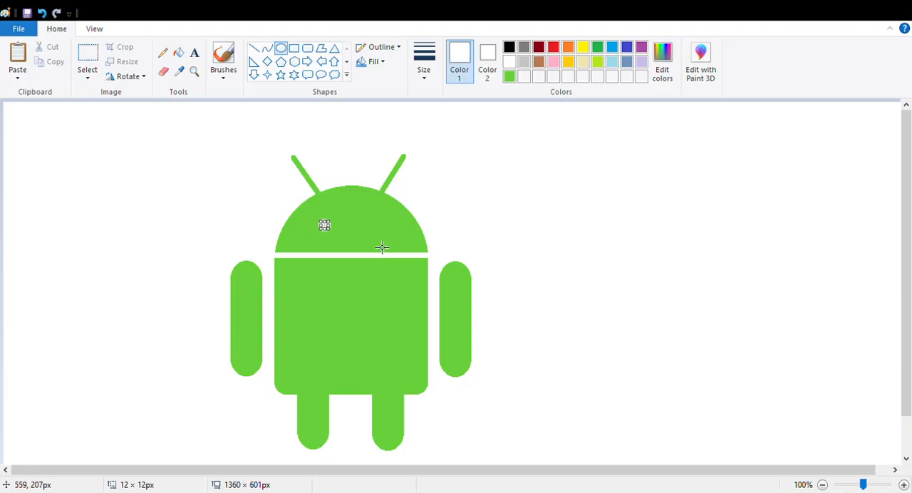
pyautogui.click(556, 224)
pyautogui.click(194, 71)
pyautogui.click(349, 261)
pyautogui.click(440, 263)
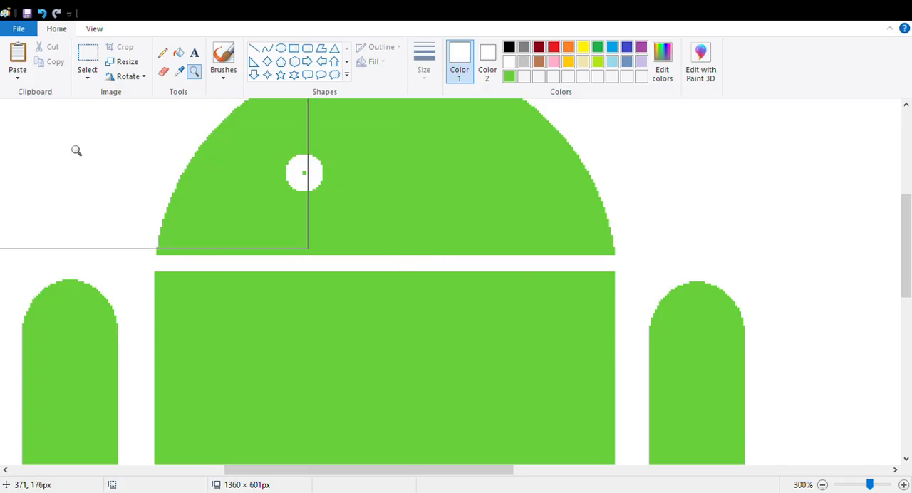
pyautogui.click(178, 55)
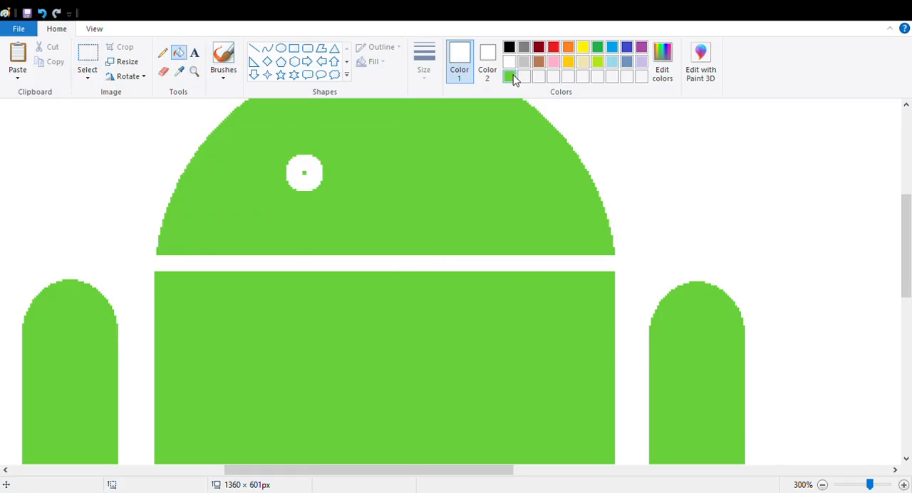
pyautogui.click(509, 76)
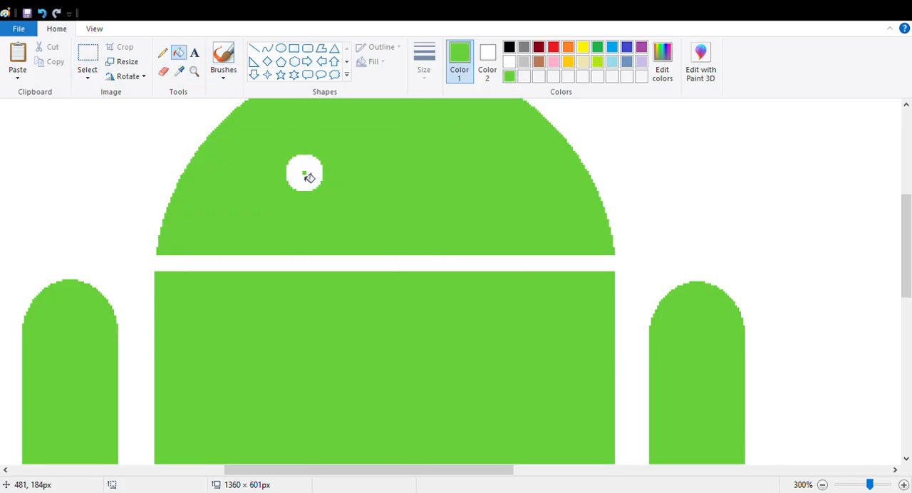
pyautogui.click(310, 178)
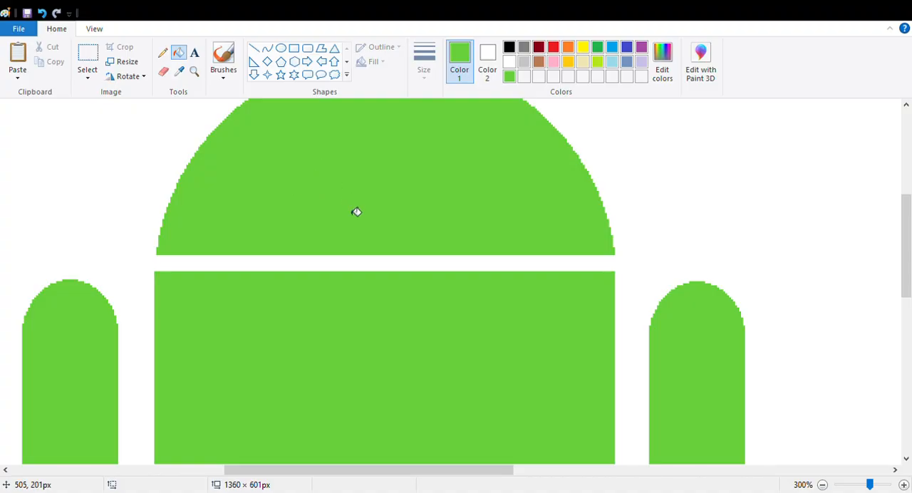
pyautogui.hotkey('ctrl', 'z')
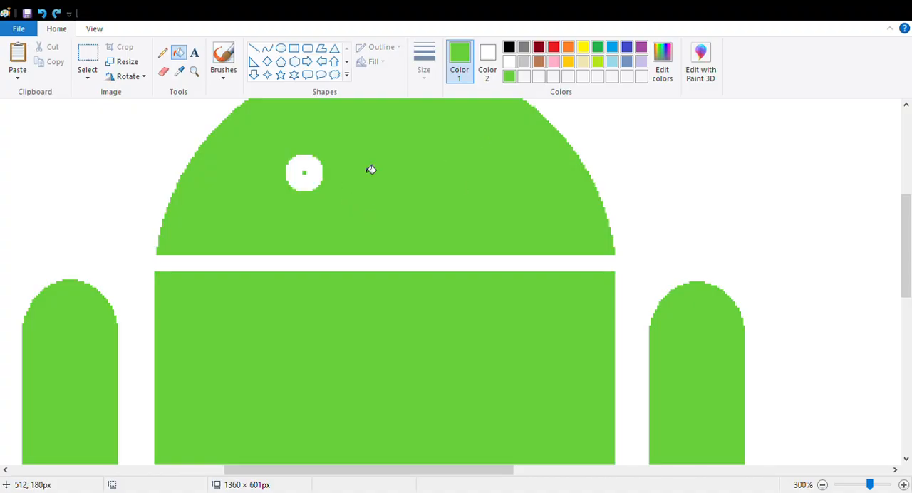
# Set the drawing colour to white and erase the green dot in the centre of the left eye.
pyautogui.click(509, 61)
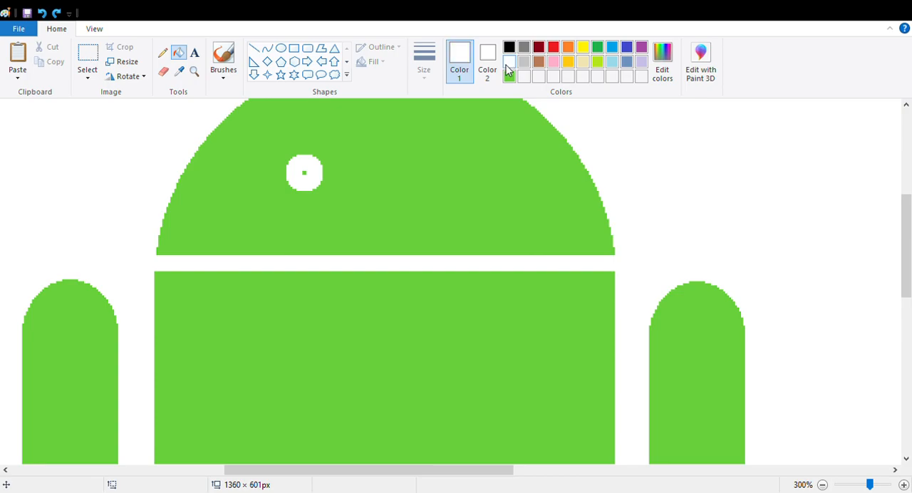
pyautogui.click(164, 71)
pyautogui.click(304, 171)
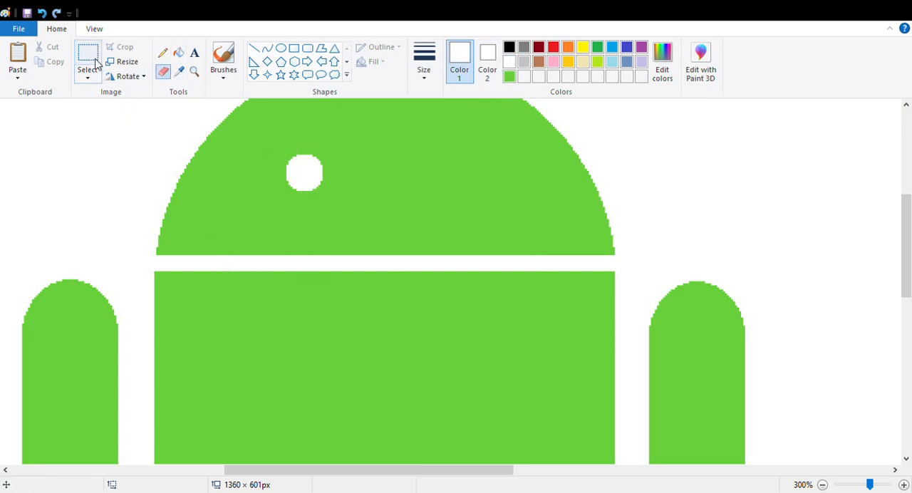
# Draw a white ellipse about 12 × 11 px as the right eye and erase the green dot in its centre.
pyautogui.click(280, 47)
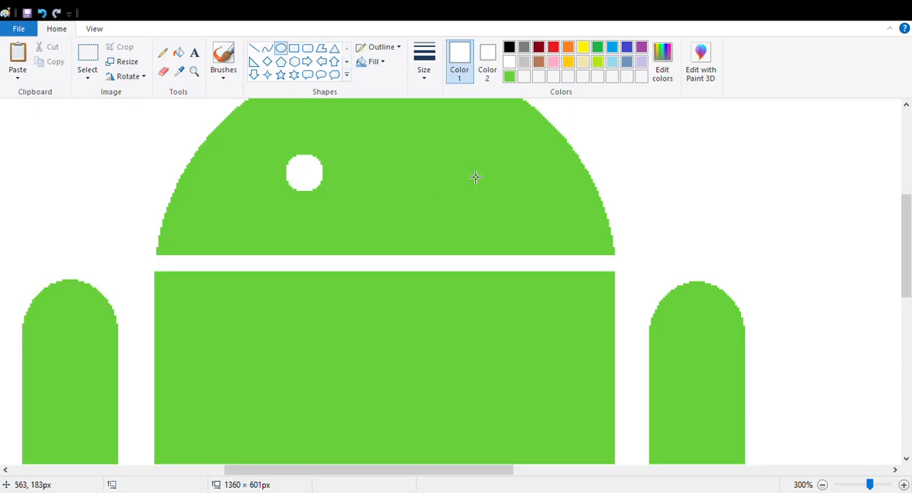
pyautogui.moveTo(461, 153); pyautogui.dragTo(496, 186)
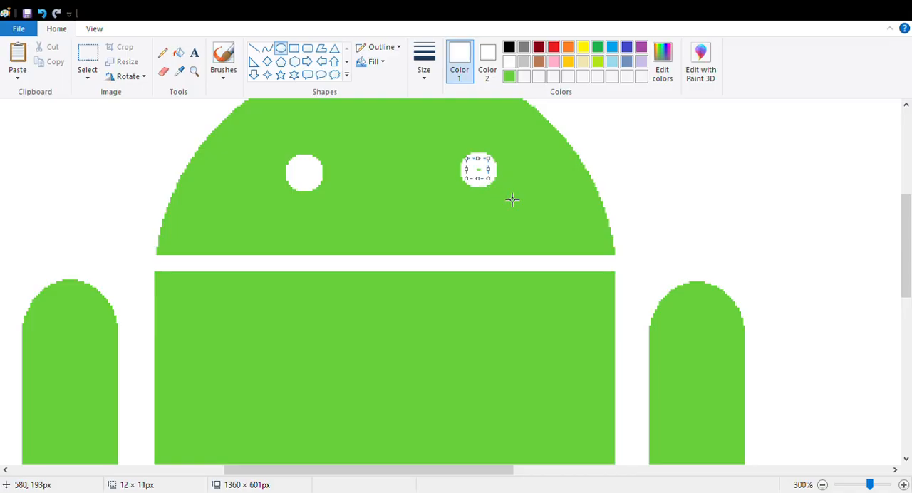
pyautogui.click(633, 206)
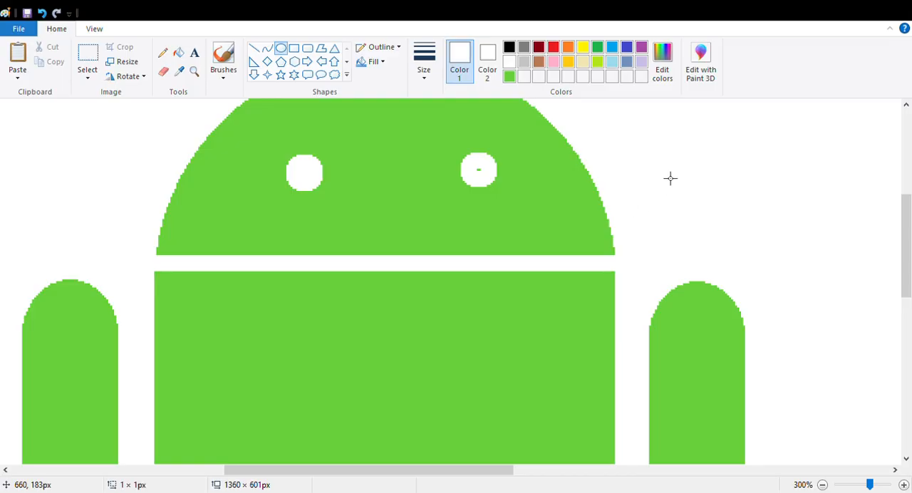
pyautogui.click(163, 71)
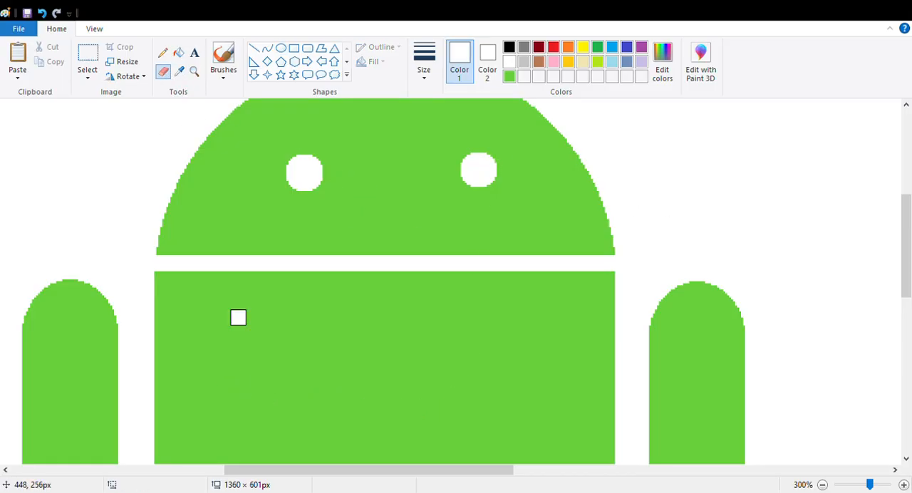
# Set the drawing colour to black and move the whole finished robot toward the left edge of the canvas.
pyautogui.click(194, 71)
pyautogui.rightClick(311, 244)
pyautogui.rightClick(247, 229)
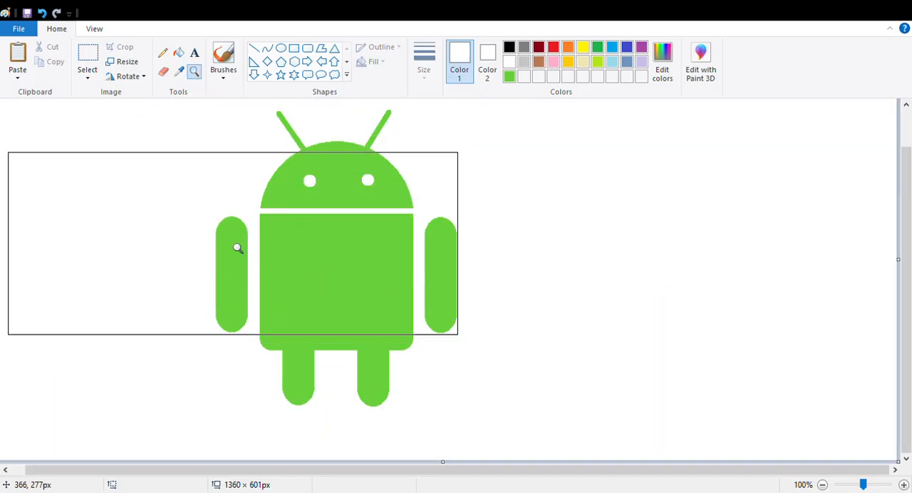
pyautogui.click(87, 57)
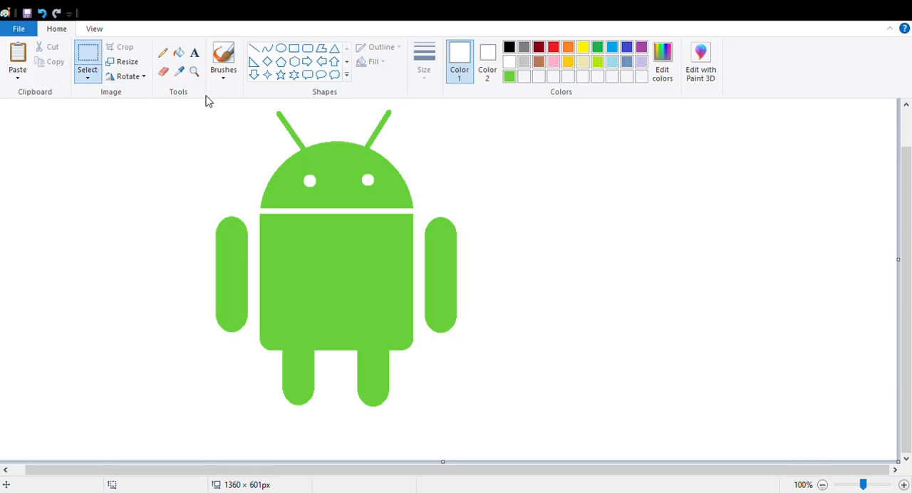
pyautogui.click(509, 48)
pyautogui.moveTo(189, 107); pyautogui.dragTo(509, 433)
pyautogui.moveTo(400, 301); pyautogui.dragTo(246, 313)
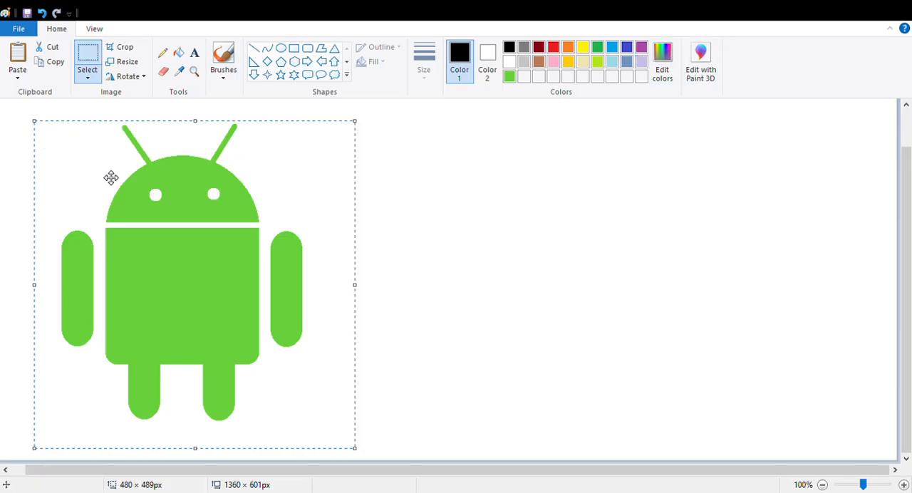
# Duplicate the selected green robot and place the copy on the right side of the canvas, level with the original.
pyautogui.click(56, 62)
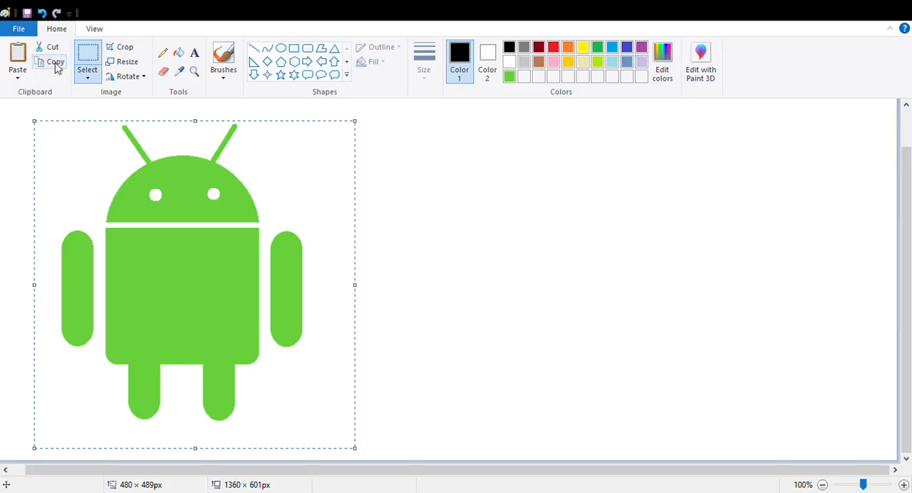
pyautogui.click(17, 60)
pyautogui.moveTo(60, 187); pyautogui.dragTo(674, 255)
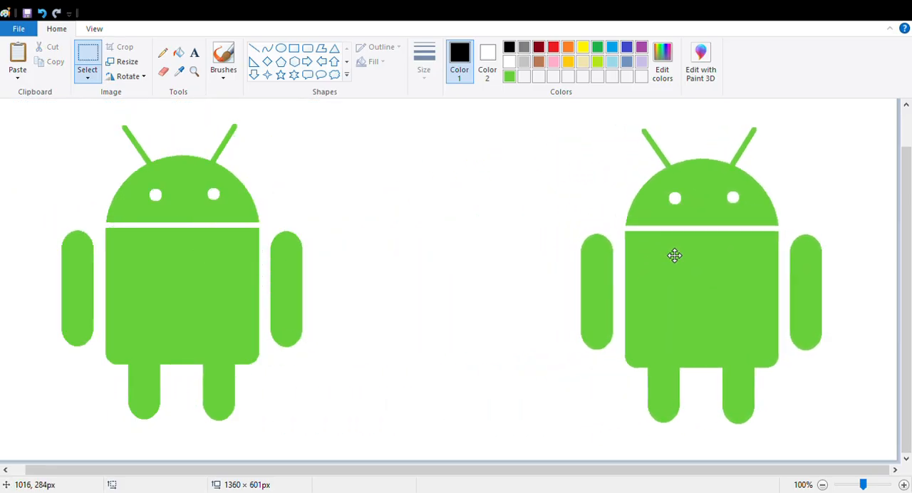
# Fill the body, head and both arms of the copied robot with black.
pyautogui.click(179, 53)
pyautogui.click(684, 273)
pyautogui.click(695, 196)
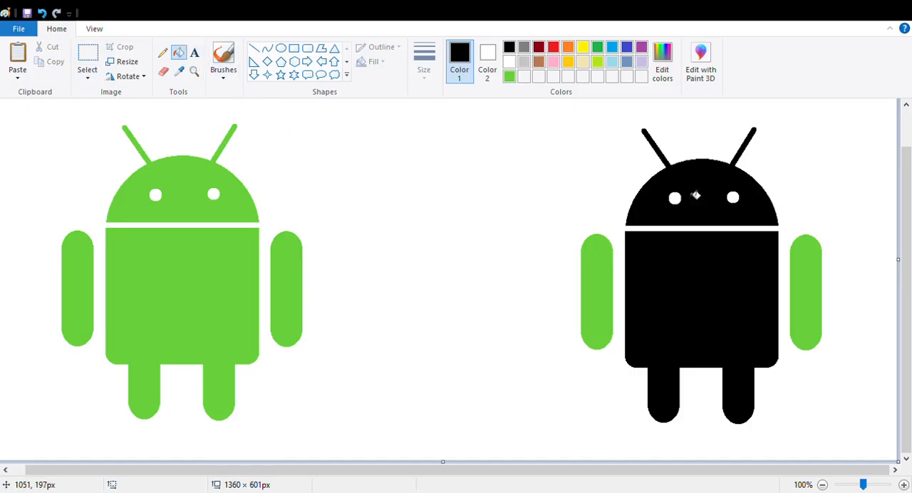
pyautogui.click(606, 280)
pyautogui.click(805, 295)
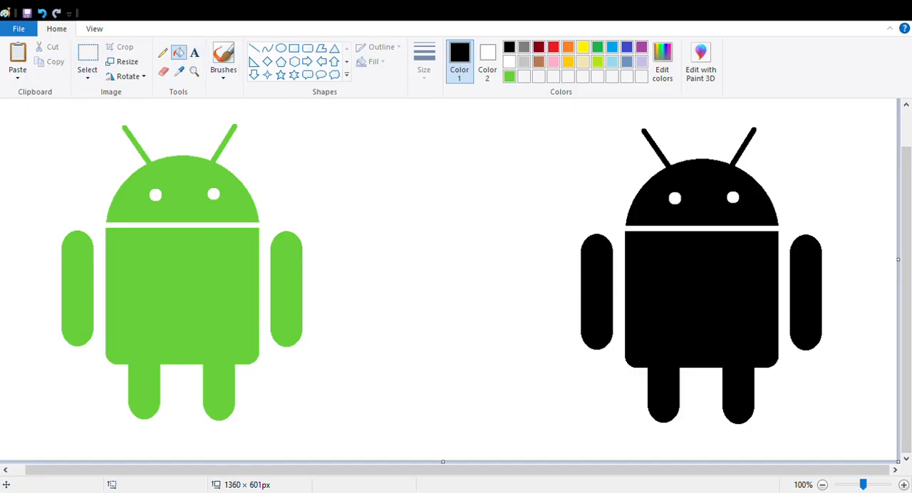
# Create an indigo text box about 828 × 188 px and place it across the space between the two robots.
pyautogui.click(195, 53)
pyautogui.click(627, 48)
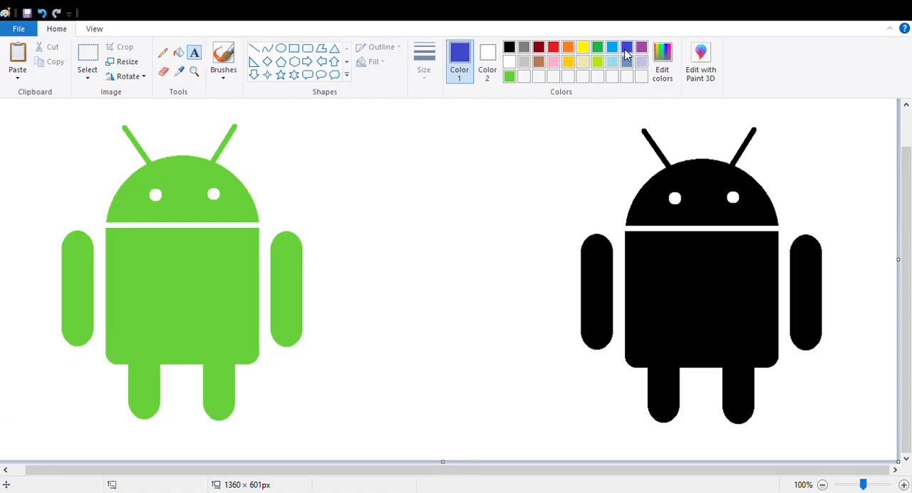
pyautogui.moveTo(308, 164); pyautogui.dragTo(612, 215)
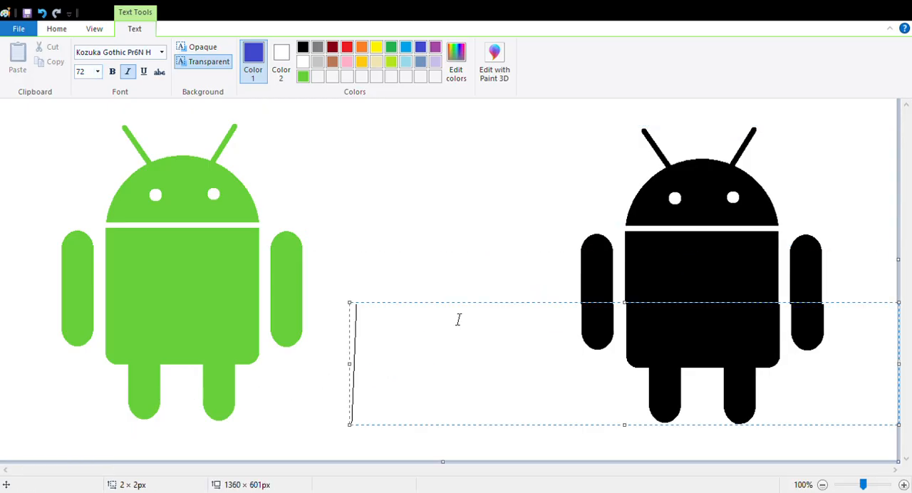
pyautogui.moveTo(505, 309); pyautogui.dragTo(396, 154)
# Format the empty text box with font size 18, italic off and bold on.
pyautogui.click(97, 71)
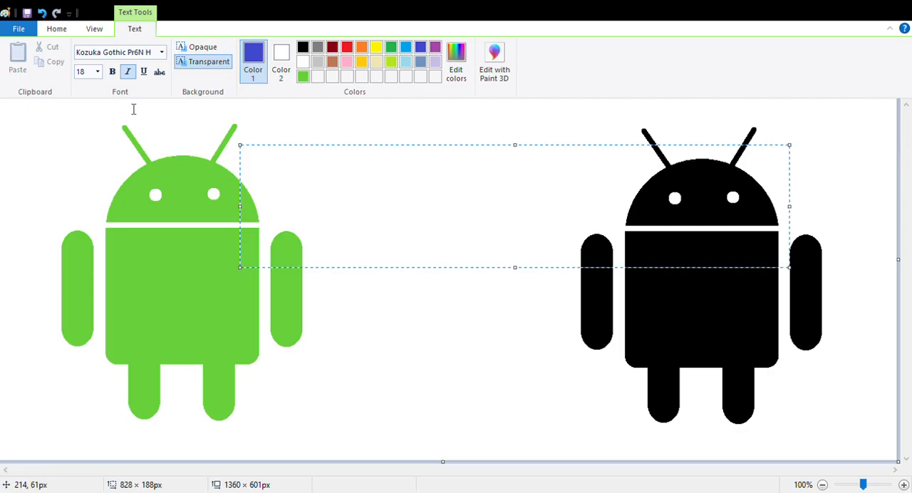
pyautogui.click(126, 72)
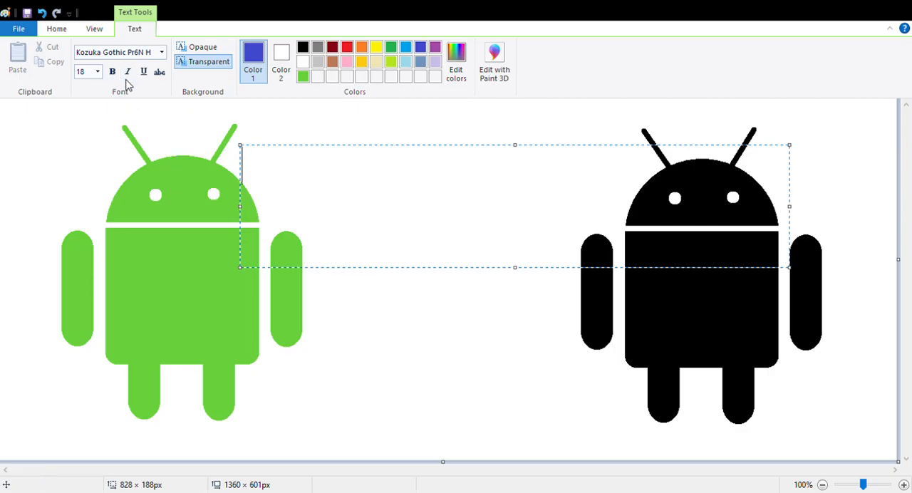
pyautogui.click(154, 53)
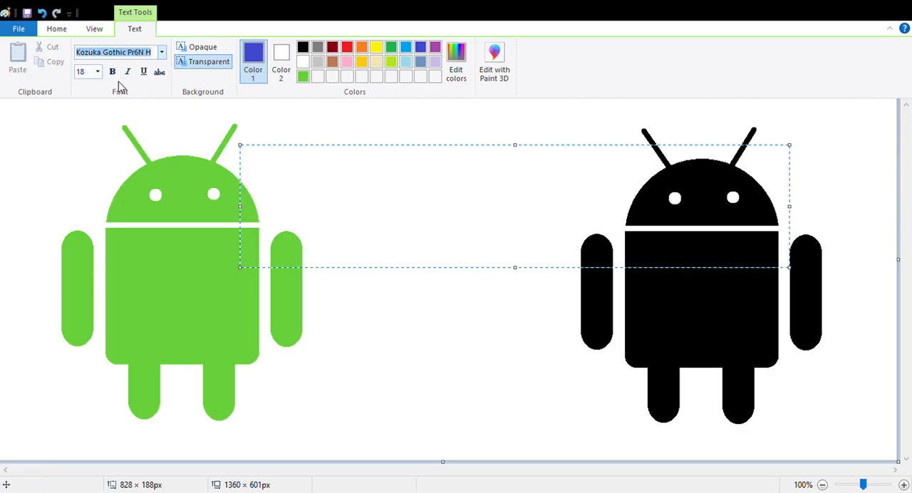
pyautogui.hotkey('ctrl', 'b')
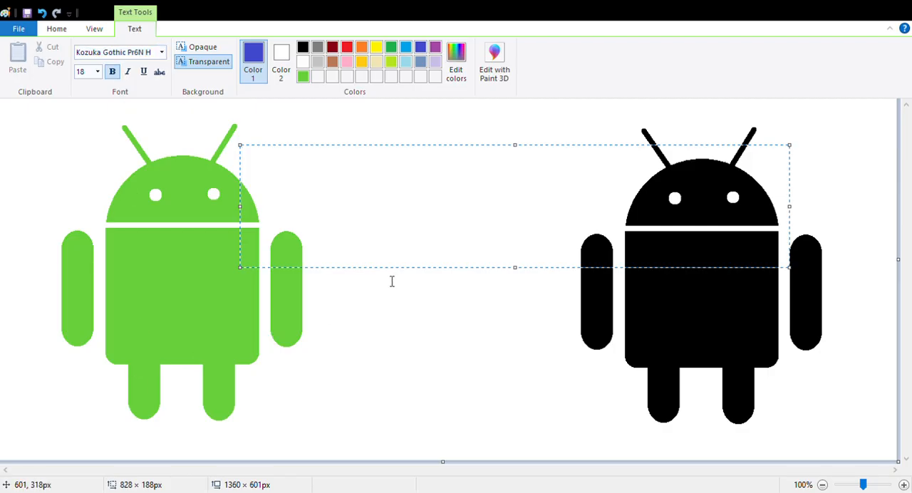
# Enter the title "ANDROID LOGO" in the text box.
pyautogui.write('ANDROID')
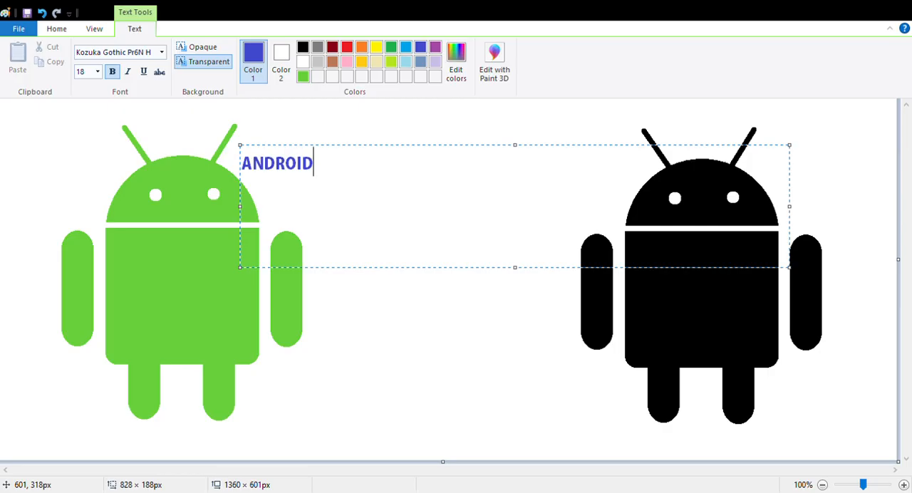
pyautogui.write(' LOGO')
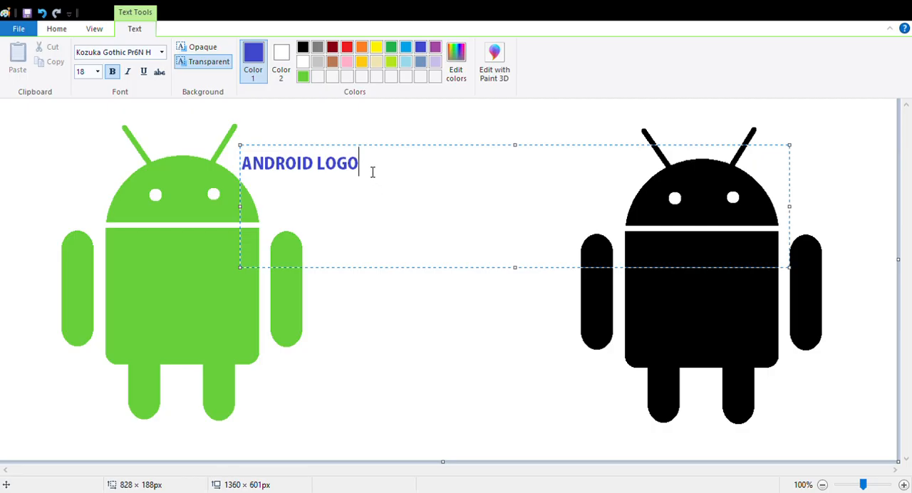
# Enlarge the title text to size 48 and place it between the heads of the two robots.
pyautogui.moveTo(374, 173); pyautogui.dragTo(244, 171)
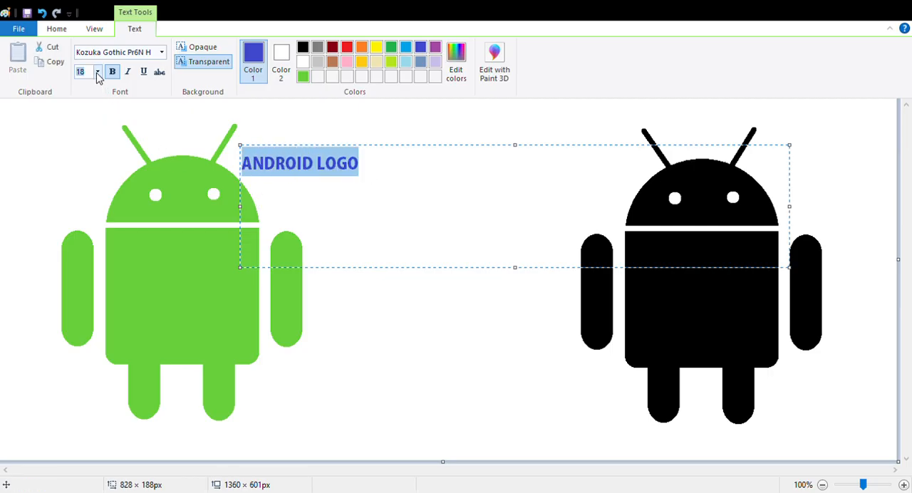
pyautogui.write('26')
pyautogui.press('Return')
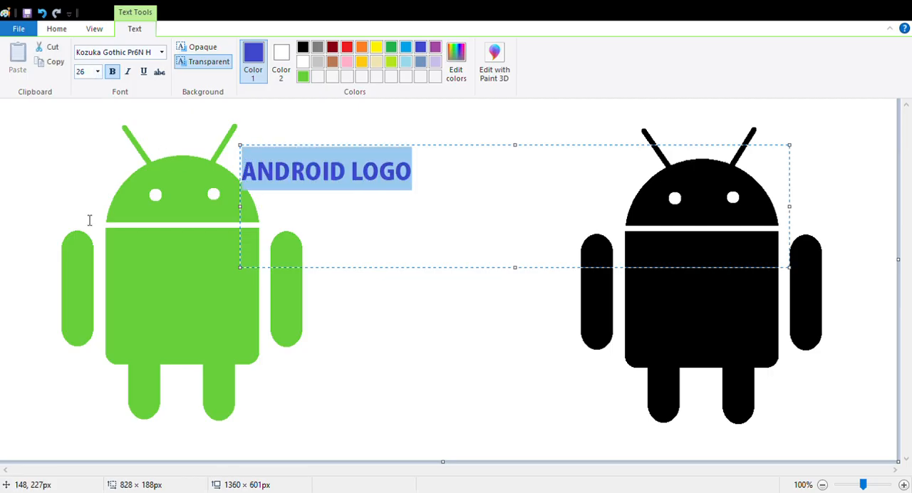
pyautogui.click(100, 72)
pyautogui.click(88, 255)
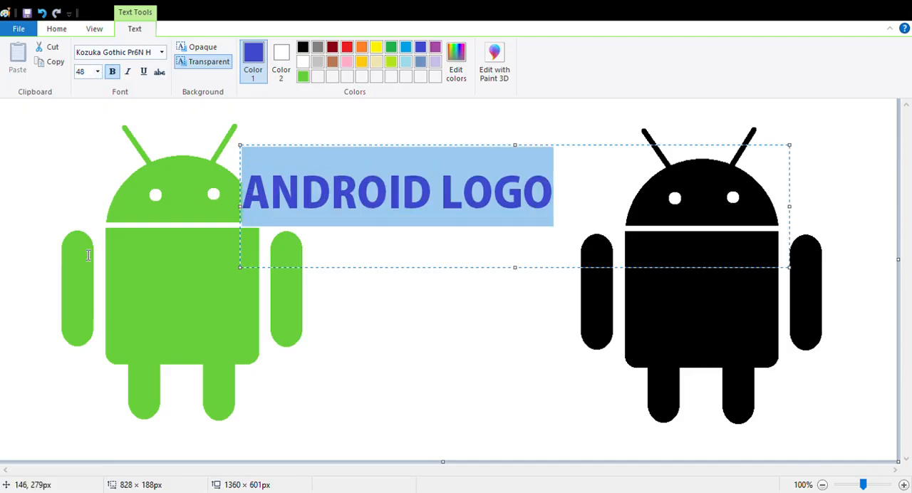
pyautogui.moveTo(483, 152); pyautogui.dragTo(542, 147)
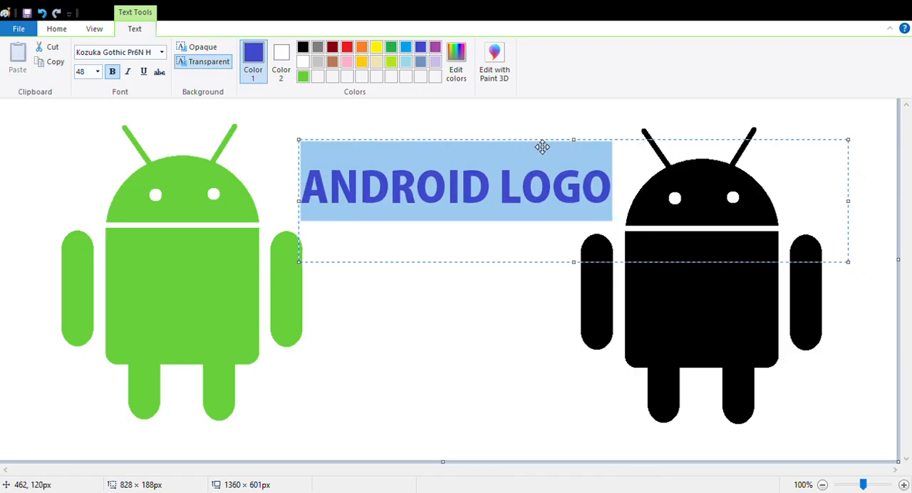
pyautogui.click(482, 345)
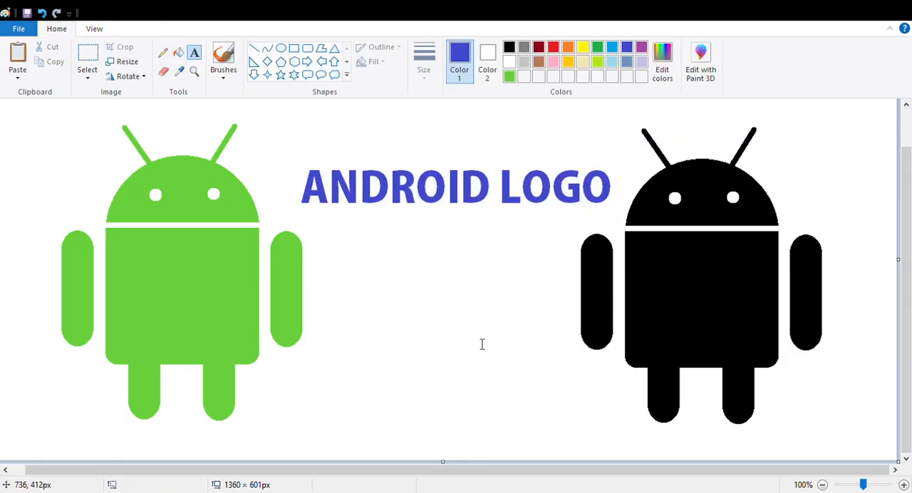